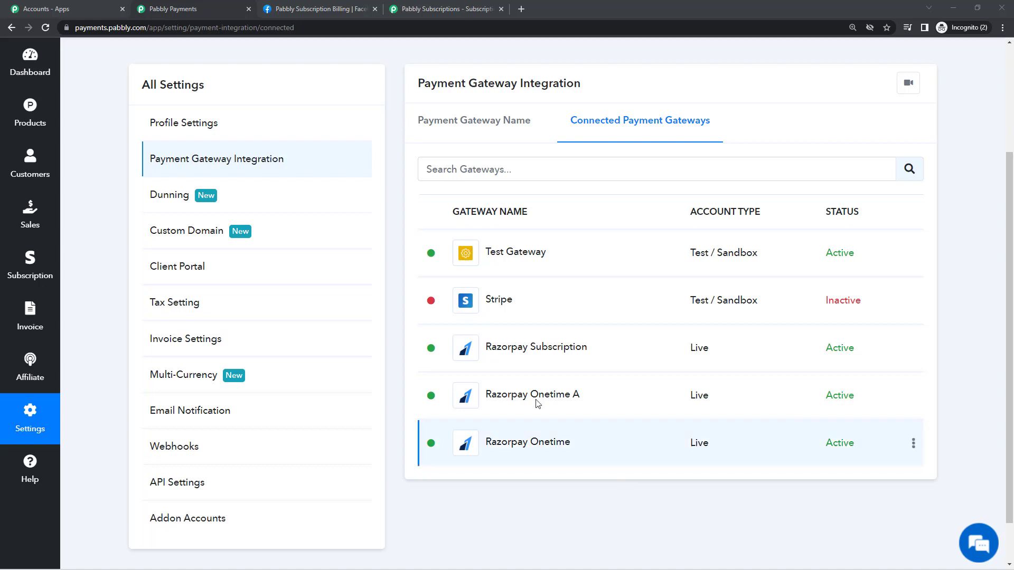
# Step: Review the Pabbly Subscriptions website's features, affiliate options, pricing models and list of supported payment gateways
pyautogui.click(449, 9)
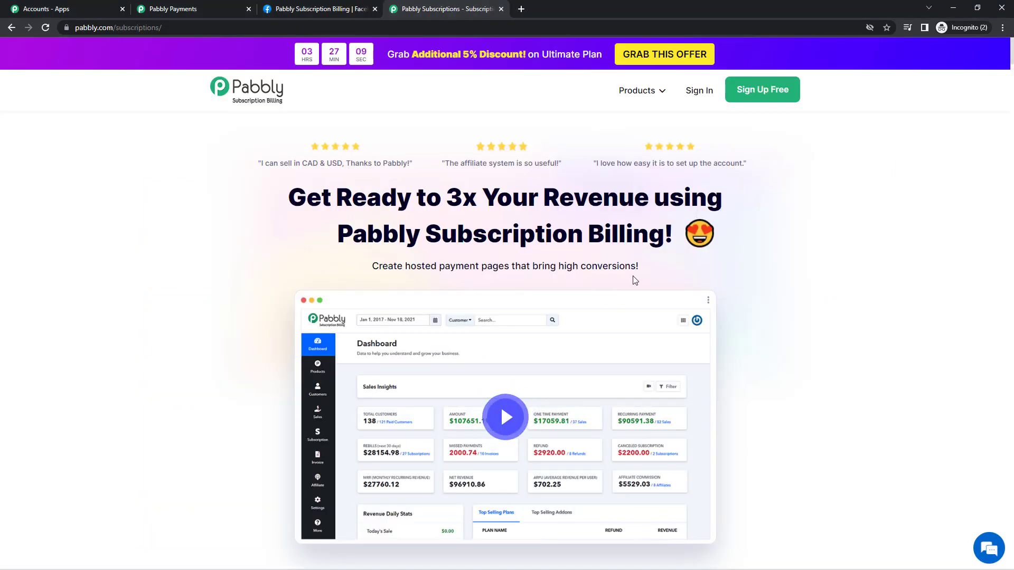
pyautogui.scroll(-3, 639, 279)
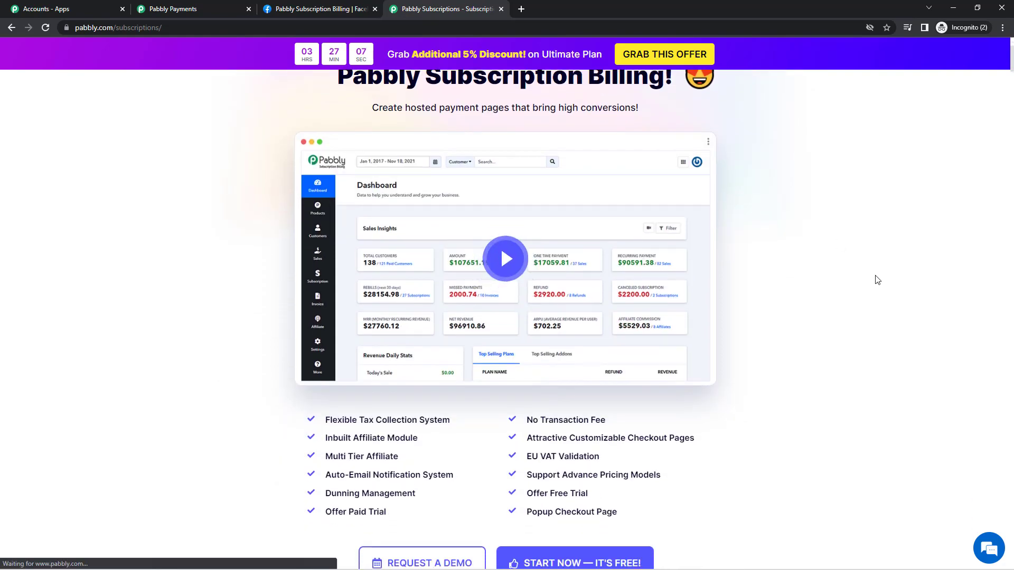
pyautogui.scroll(-15, 868, 278)
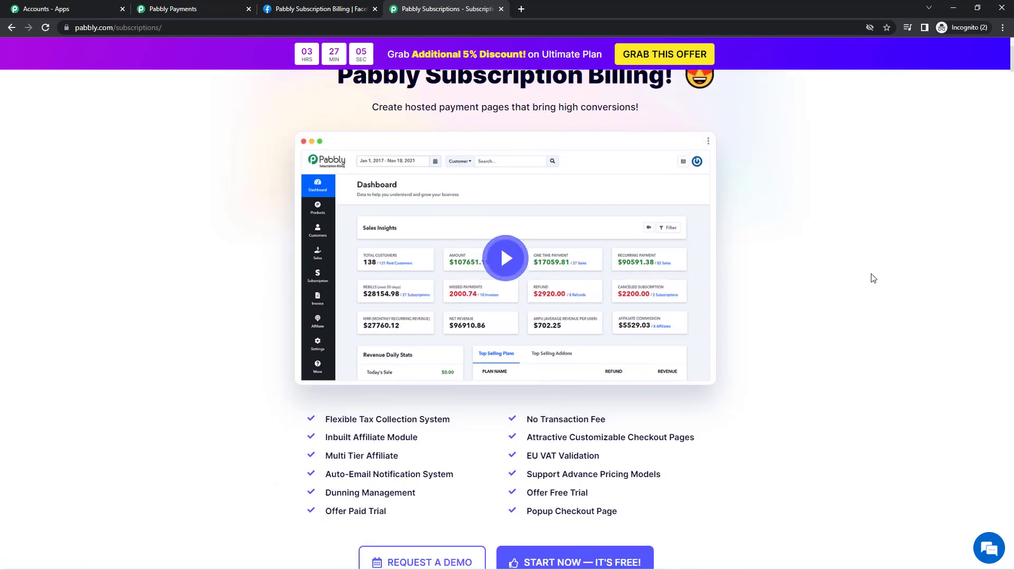
pyautogui.scroll(-15, 853, 277)
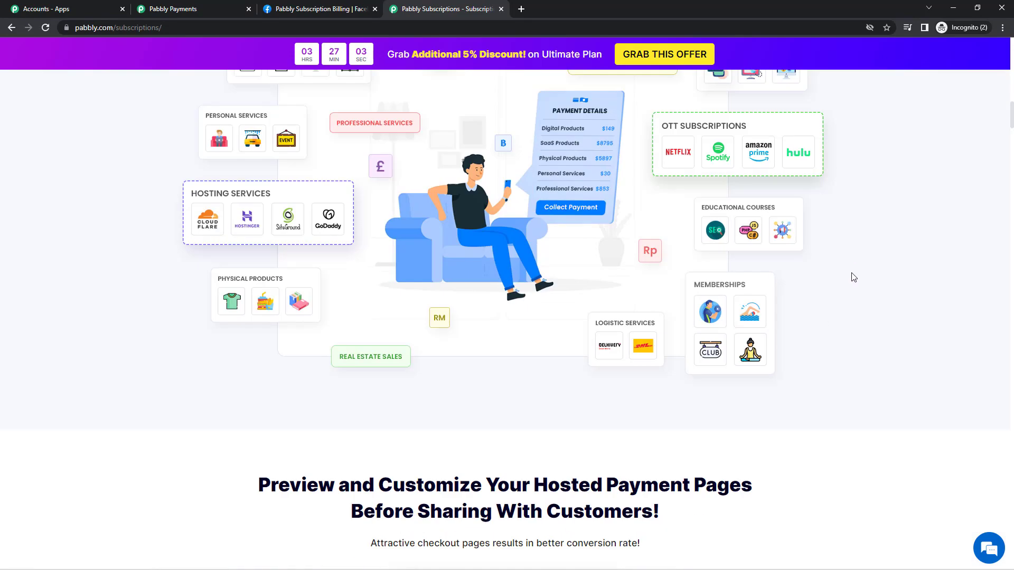
pyautogui.scroll(3, 833, 307)
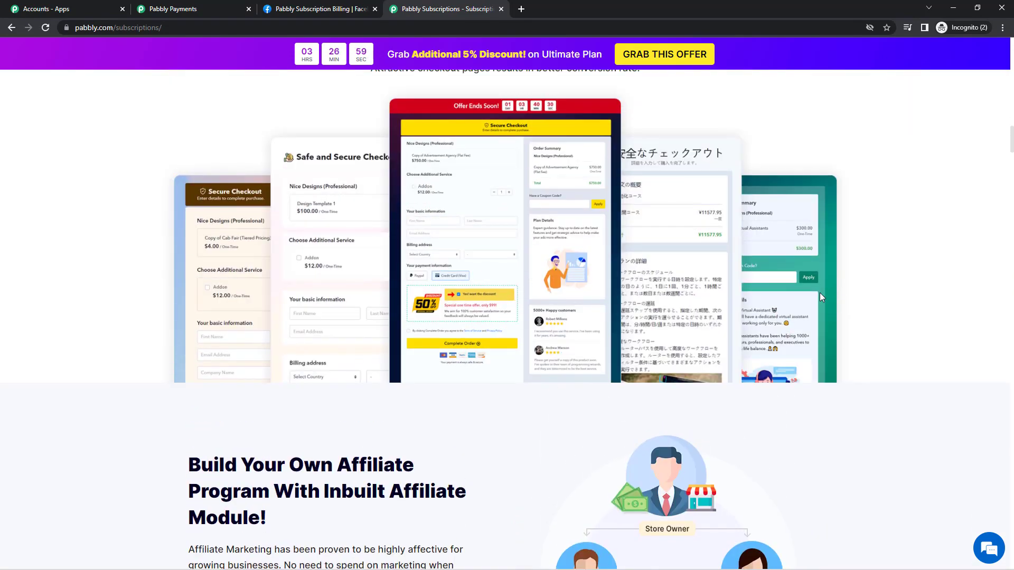
pyautogui.scroll(-10, 544, 297)
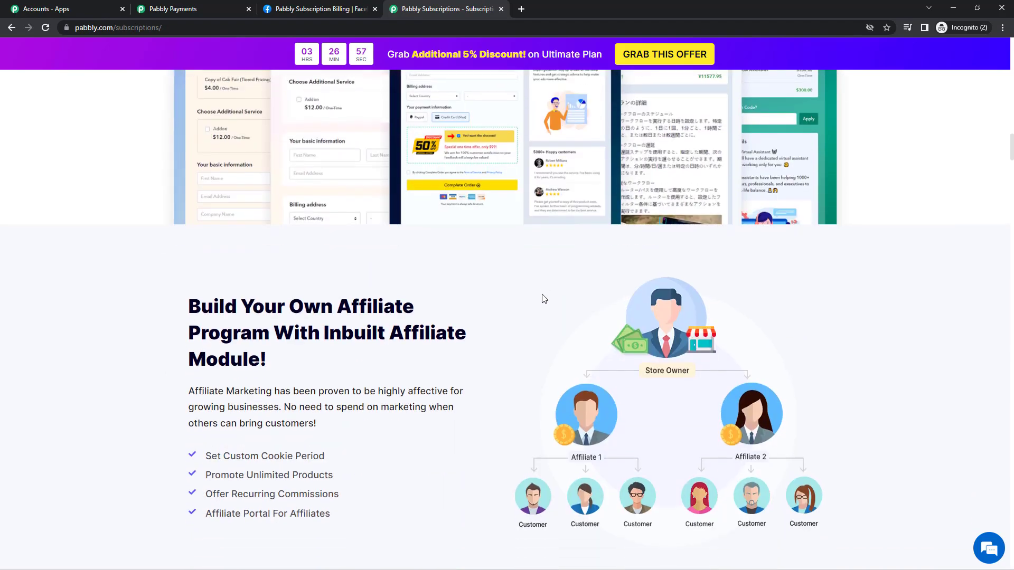
pyautogui.scroll(-2, 567, 315)
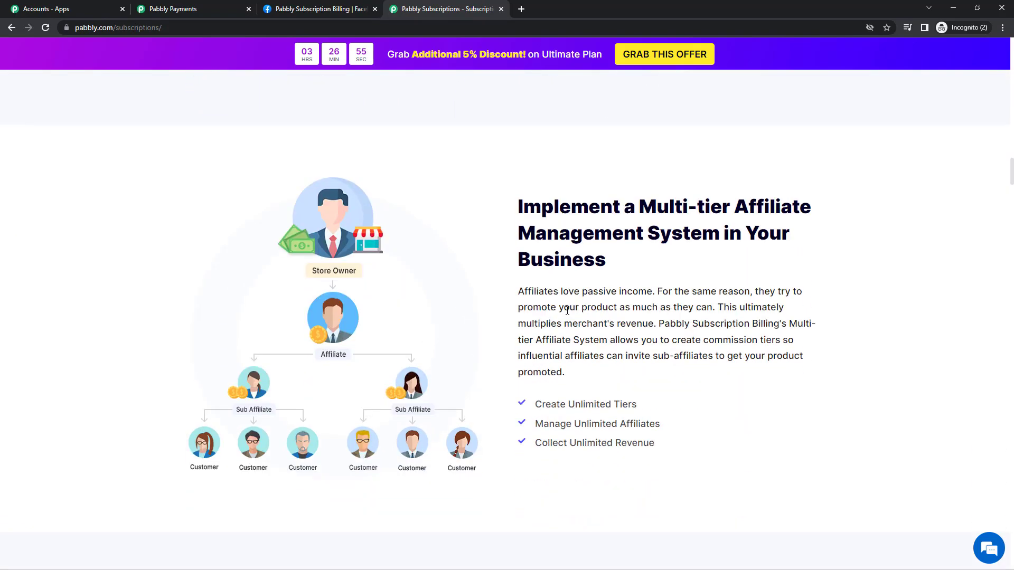
pyautogui.scroll(-5, 560, 311)
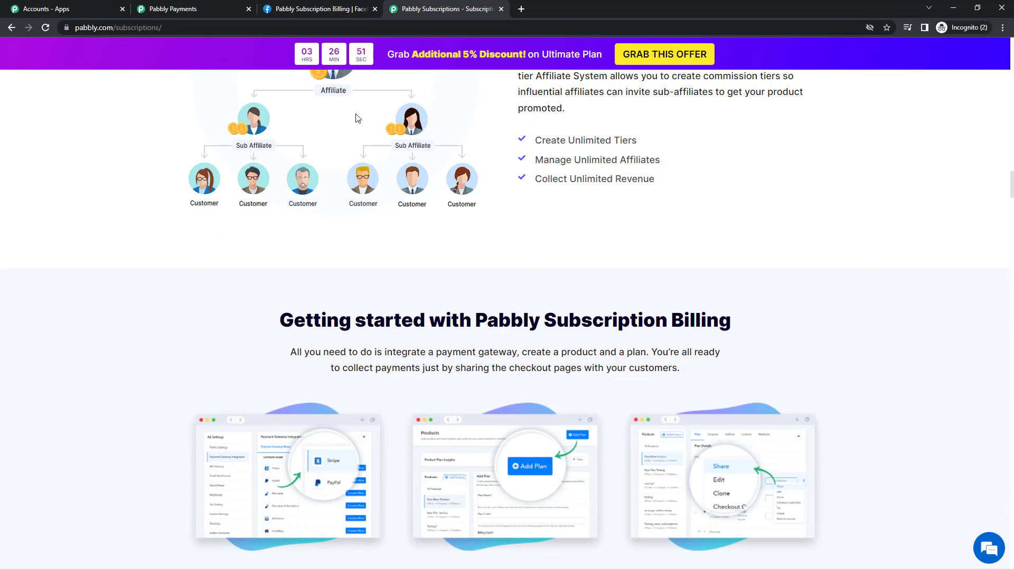
pyautogui.scroll(-20, 357, 127)
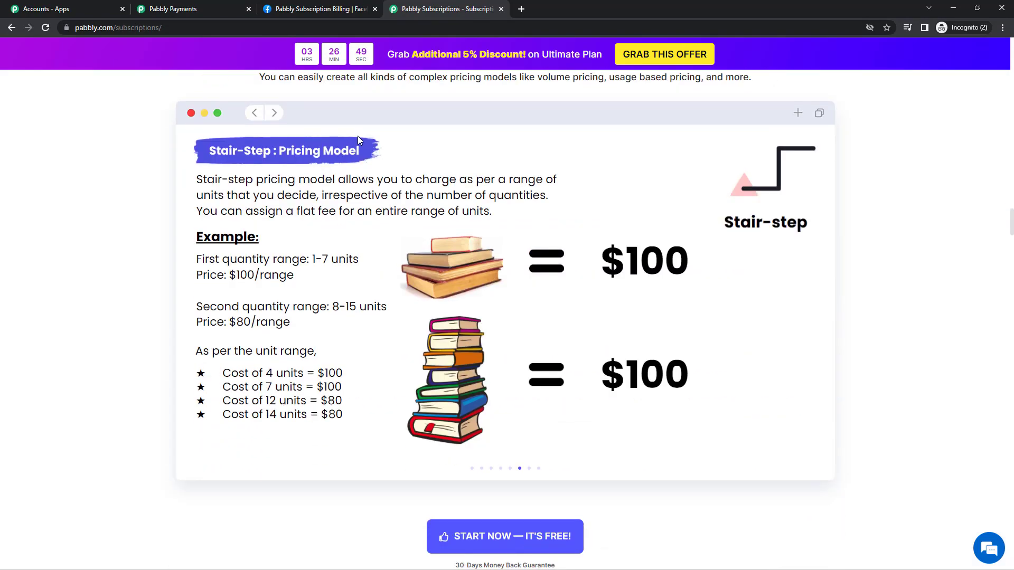
pyautogui.scroll(4, 360, 185)
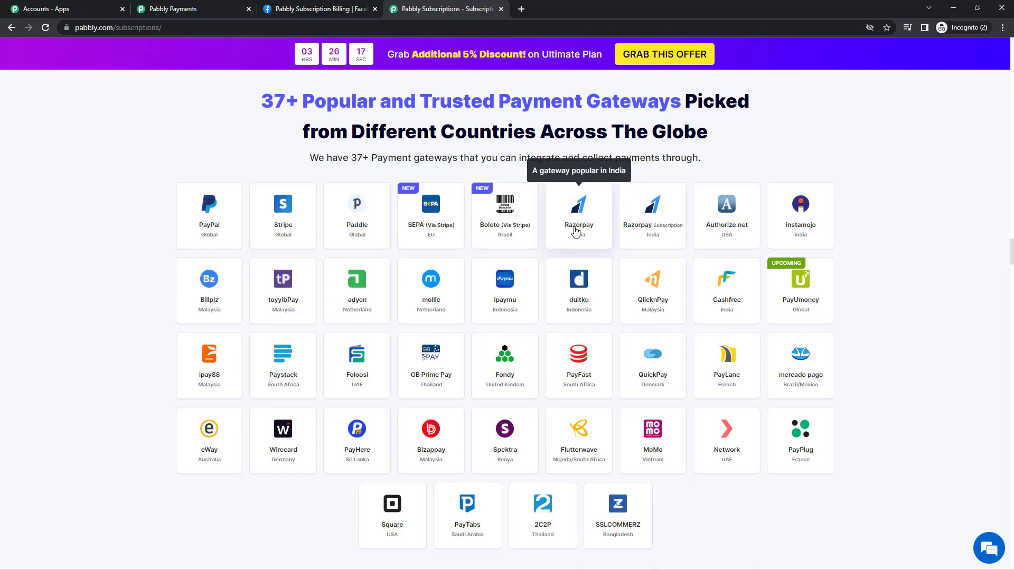
# Step: View the Pabbly Subscription Billing Facebook group and select its web address, returning to the Pabbly Subscriptions site
pyautogui.click(312, 10)
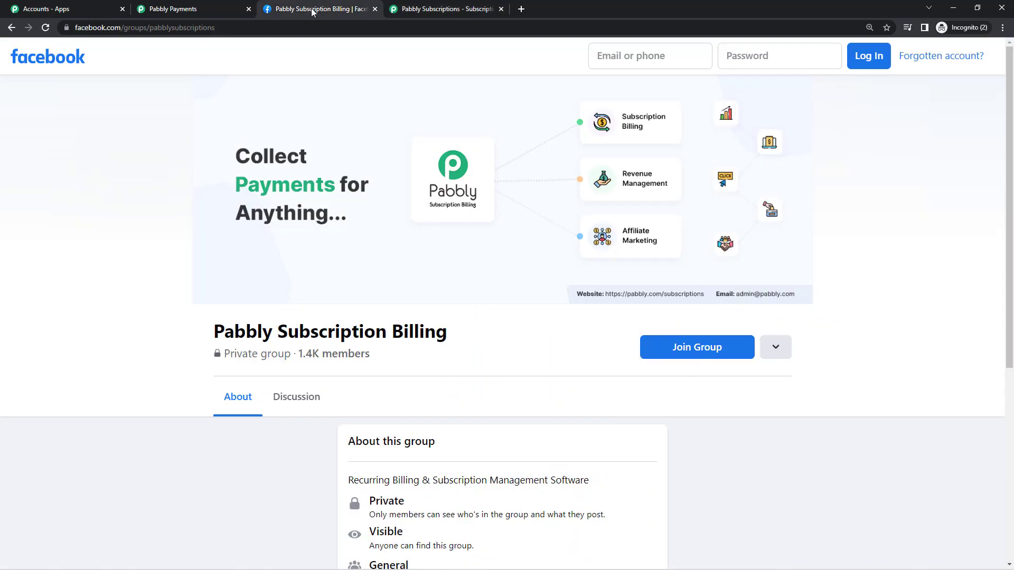
pyautogui.click(293, 29)
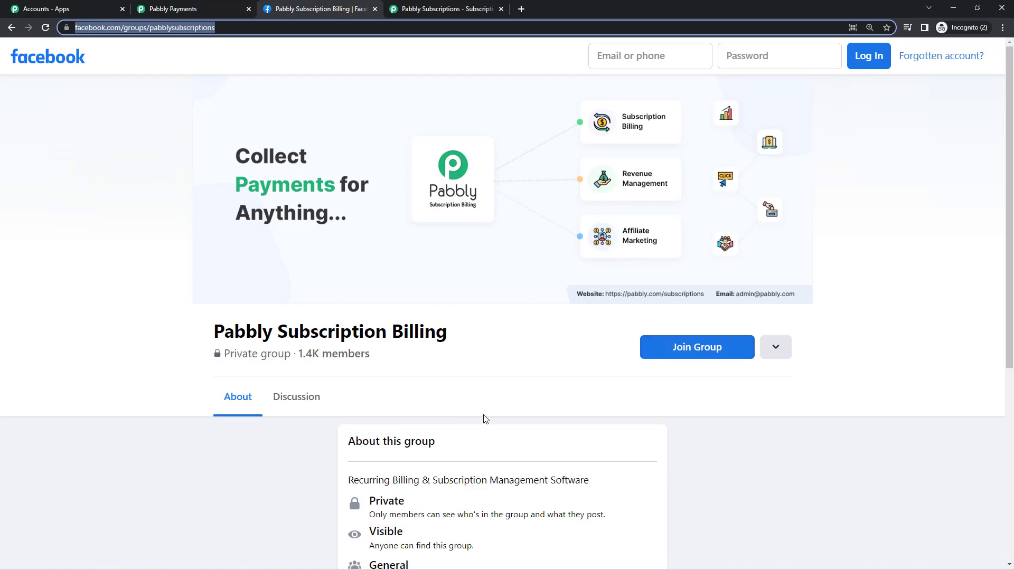
pyautogui.click(433, 13)
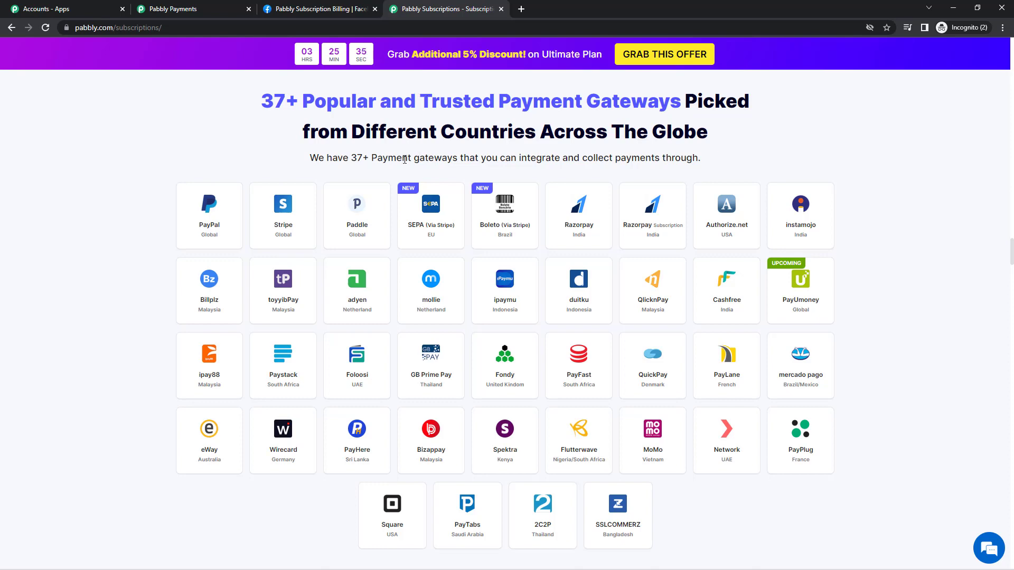
# Step: Check the Payment Gateway Integration page in Pabbly Payments and go back to the Pabbly Subscriptions site's opening section
pyautogui.click(175, 9)
pyautogui.scroll(3, 476, 239)
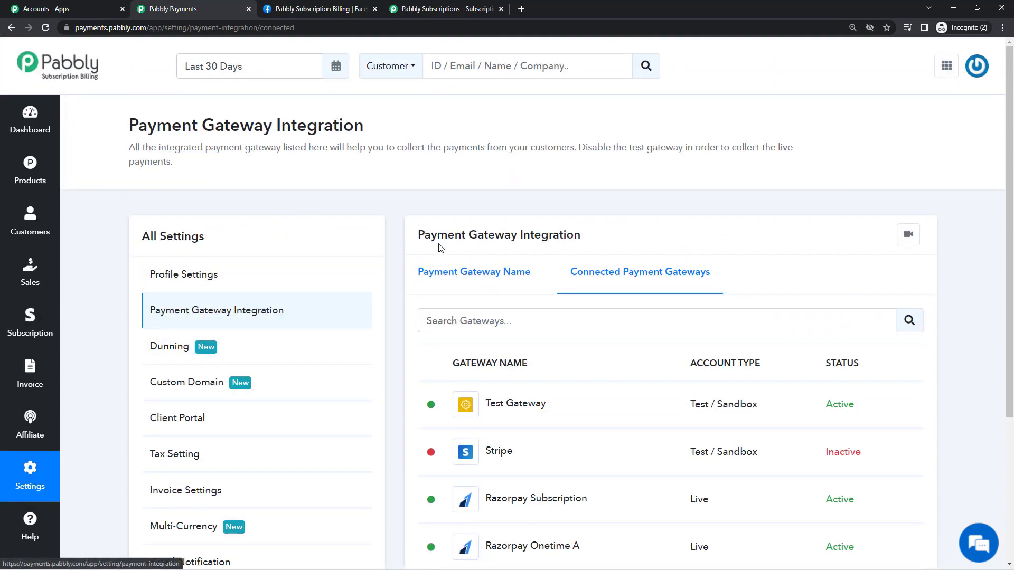
pyautogui.click(448, 11)
pyautogui.scroll(8, 654, 176)
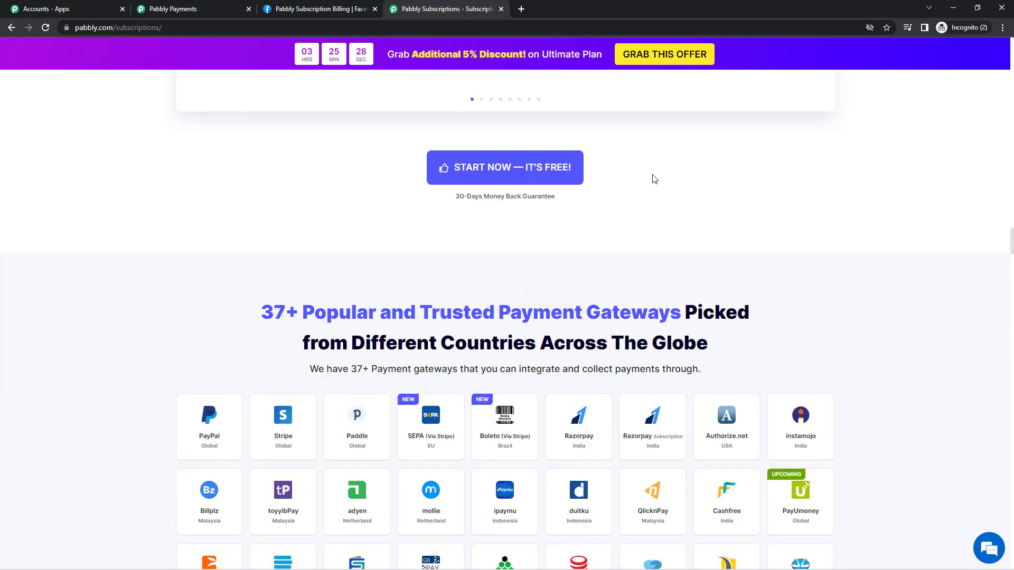
pyautogui.scroll(10, 664, 176)
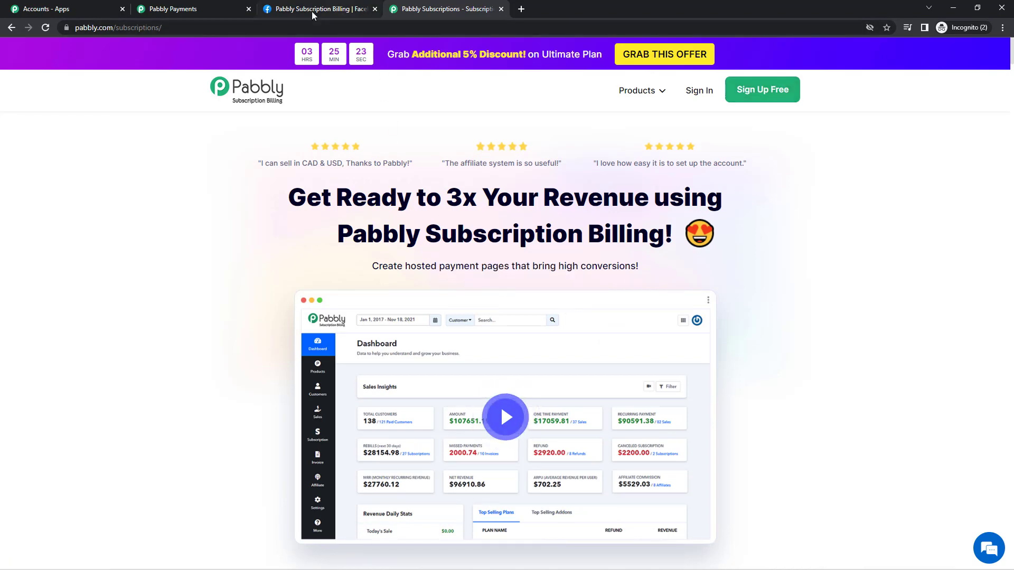
# Step: Return to Pabbly Payments, open the help video for Payment Gateway Integration and close it
pyautogui.click(195, 9)
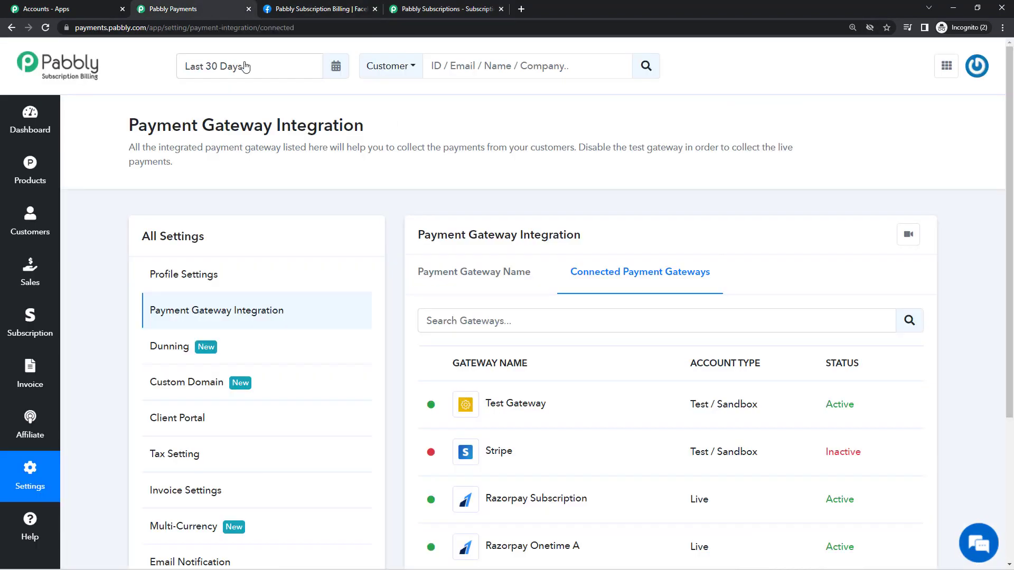
pyautogui.click(908, 233)
pyautogui.click(806, 115)
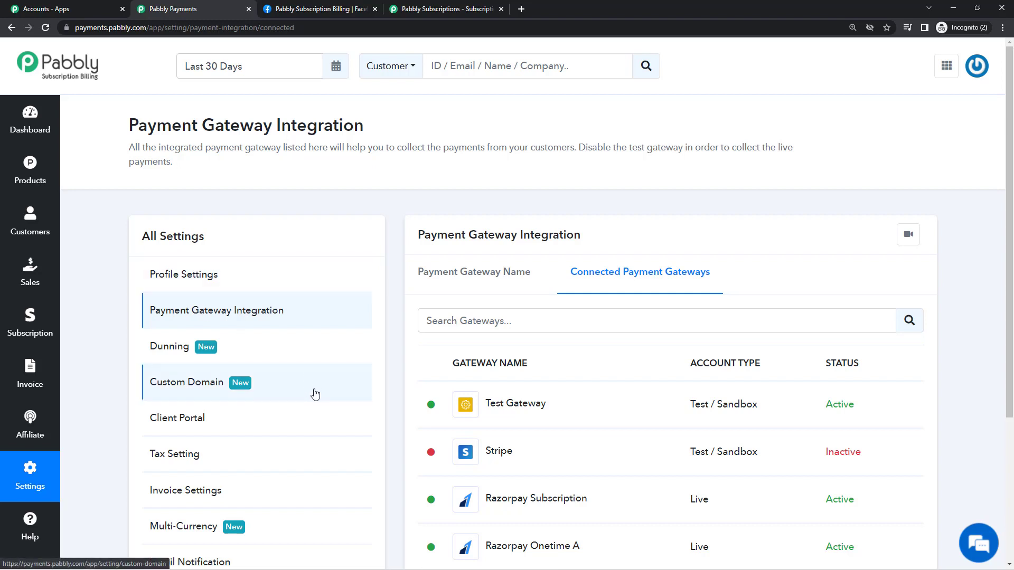
# Step: Start connecting Razorpay from the Payment Gateway Integration settings and accept the terms for granting Pabbly access
pyautogui.click(22, 122)
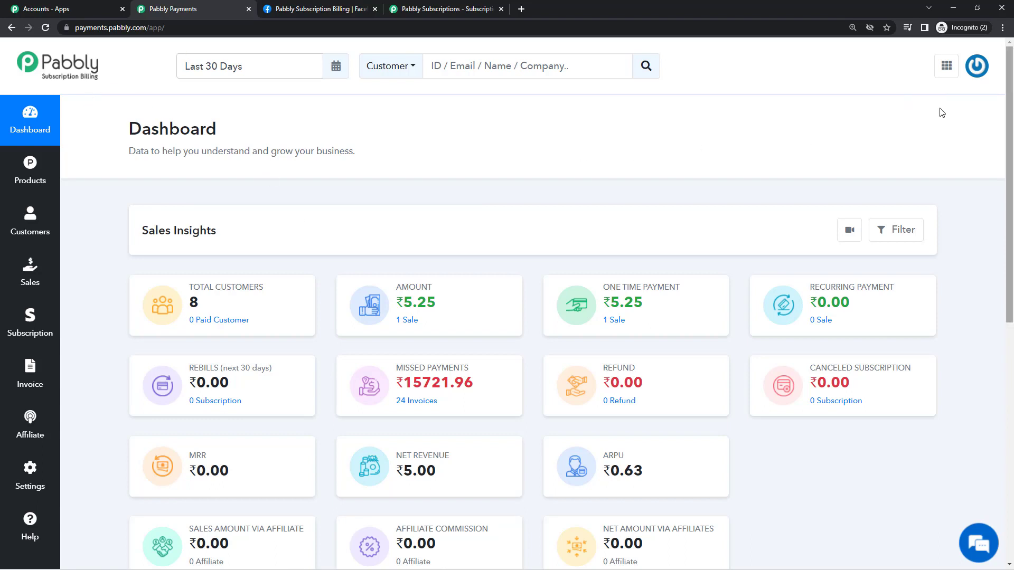
pyautogui.click(29, 483)
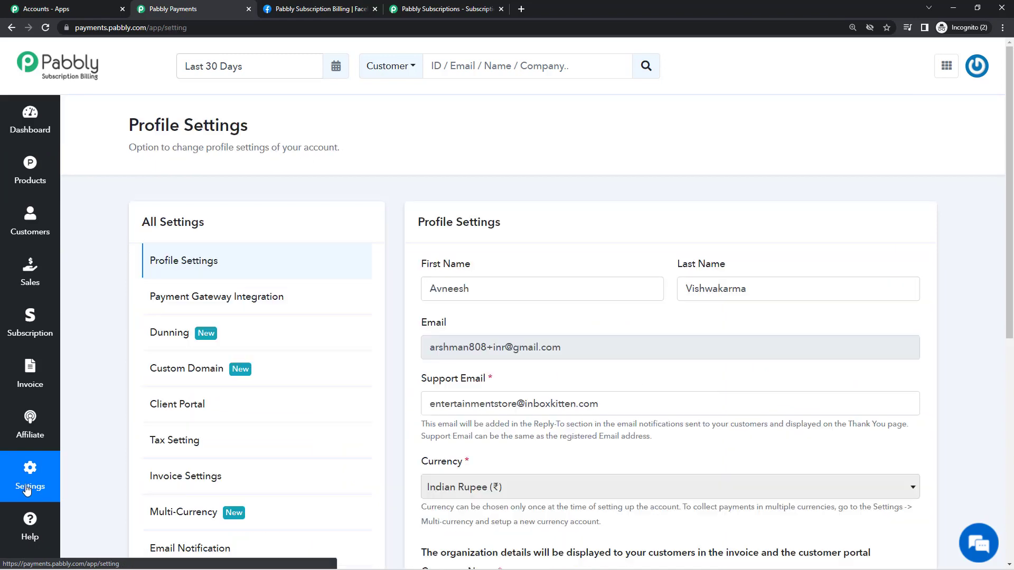
pyautogui.click(227, 299)
pyautogui.scroll(-1, 509, 347)
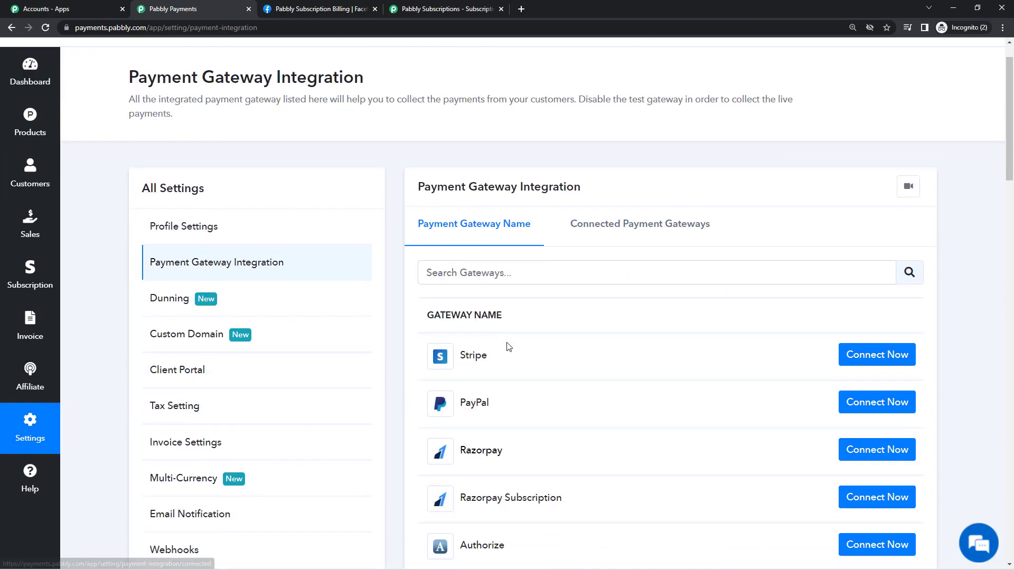
pyautogui.scroll(-2, 509, 347)
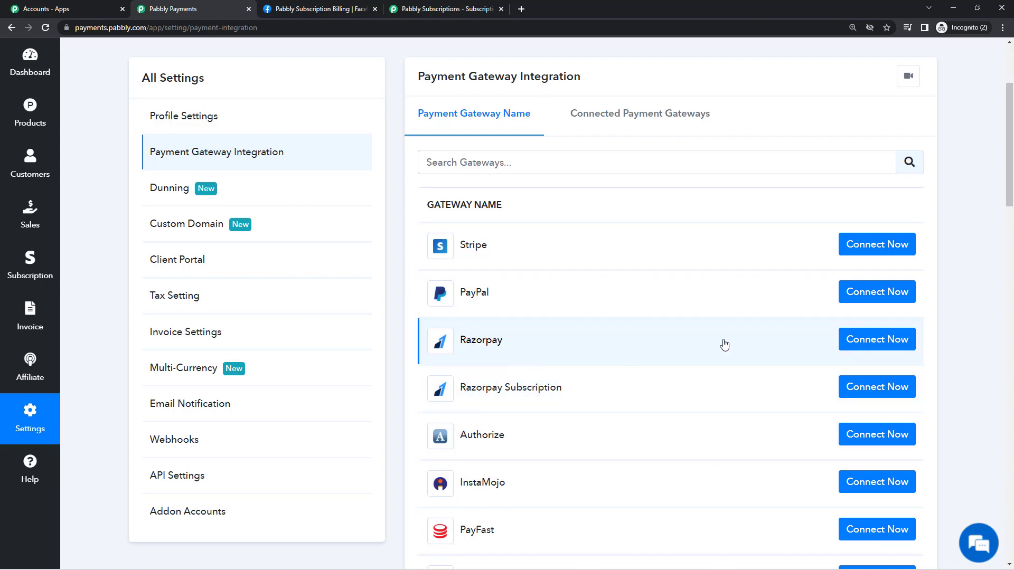
pyautogui.click(865, 345)
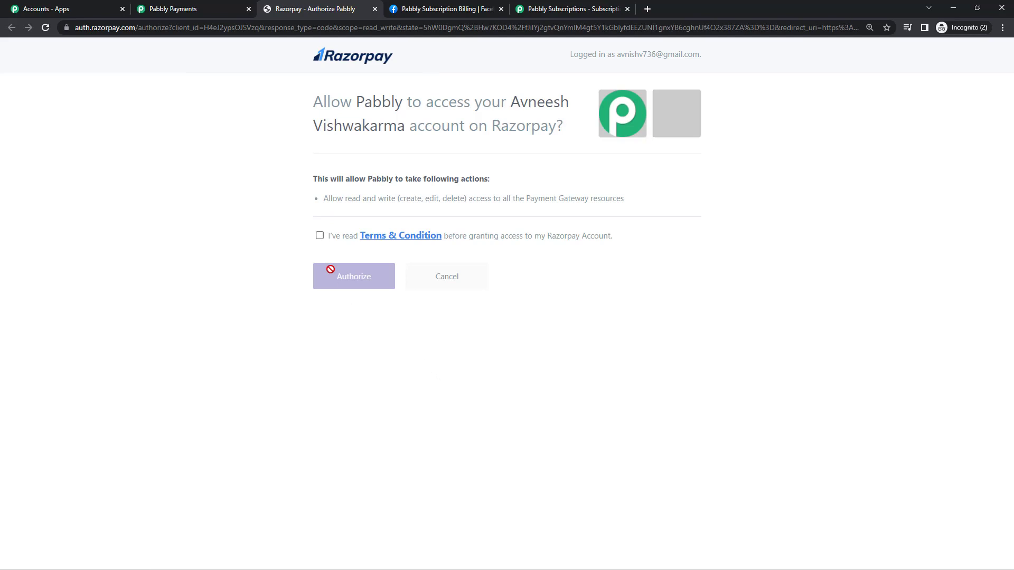
pyautogui.click(320, 235)
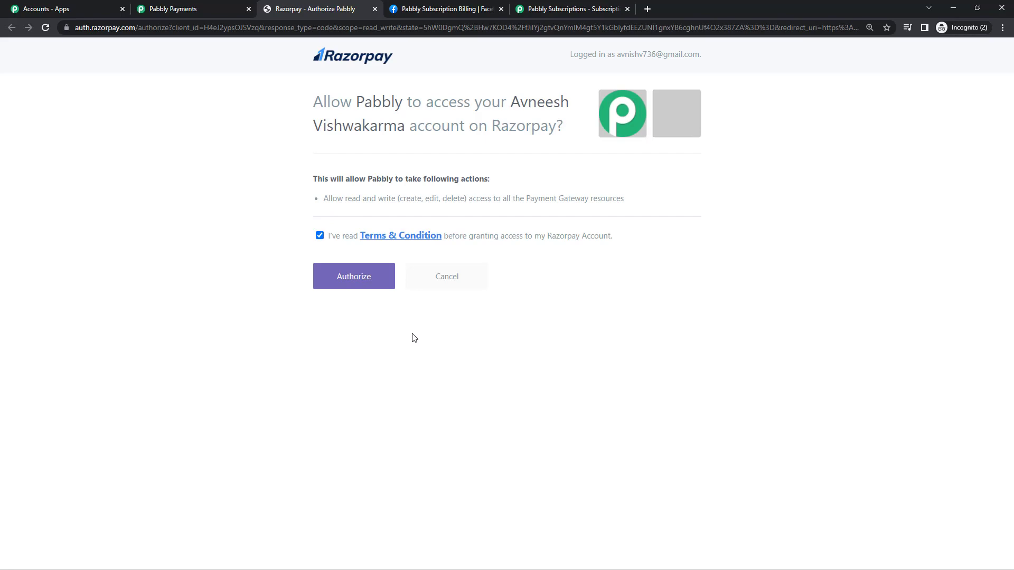
# Step: Return to Pabbly Payments and examine the connected payment gateways, especially the Razorpay Subscription and Razorpay Onetime A entries
pyautogui.click(185, 10)
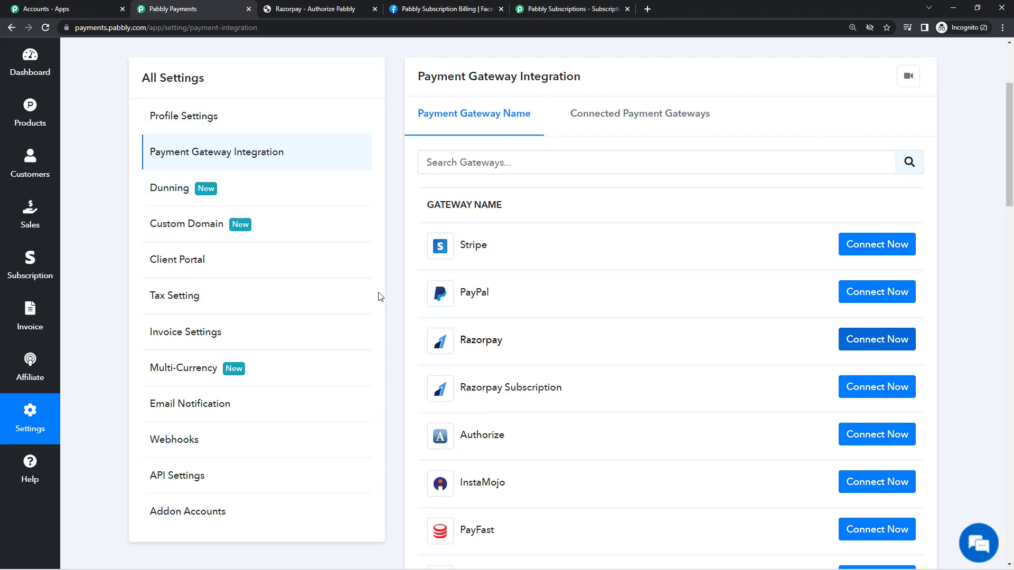
pyautogui.click(295, 10)
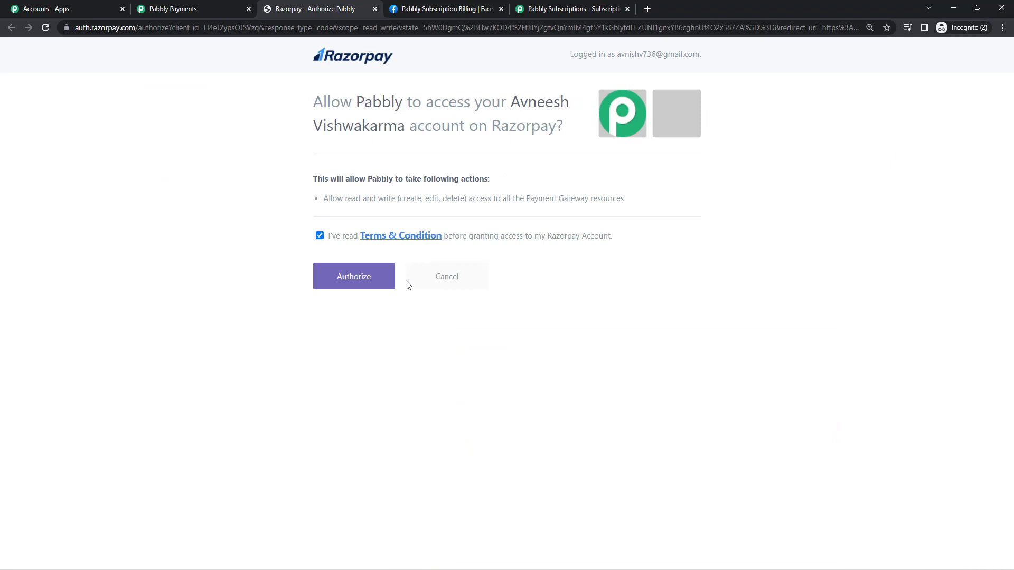
pyautogui.click(174, 9)
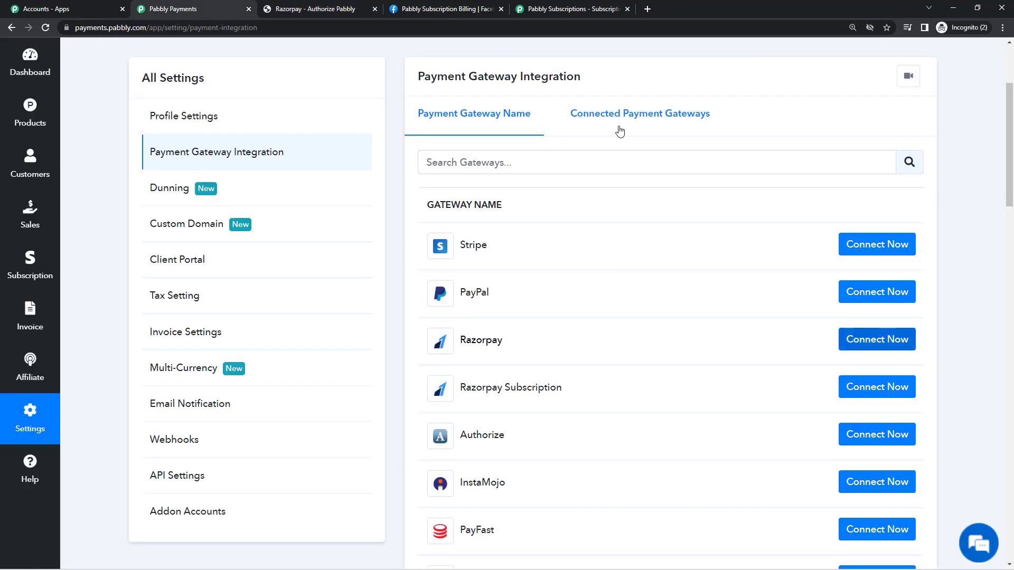
pyautogui.click(621, 121)
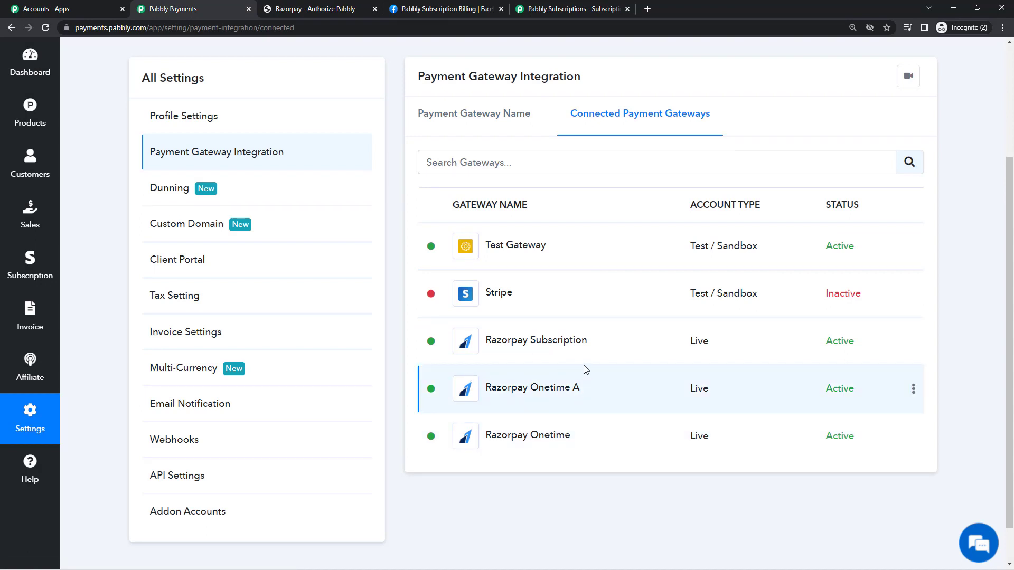
pyautogui.moveTo(592, 344); pyautogui.dragTo(507, 350)
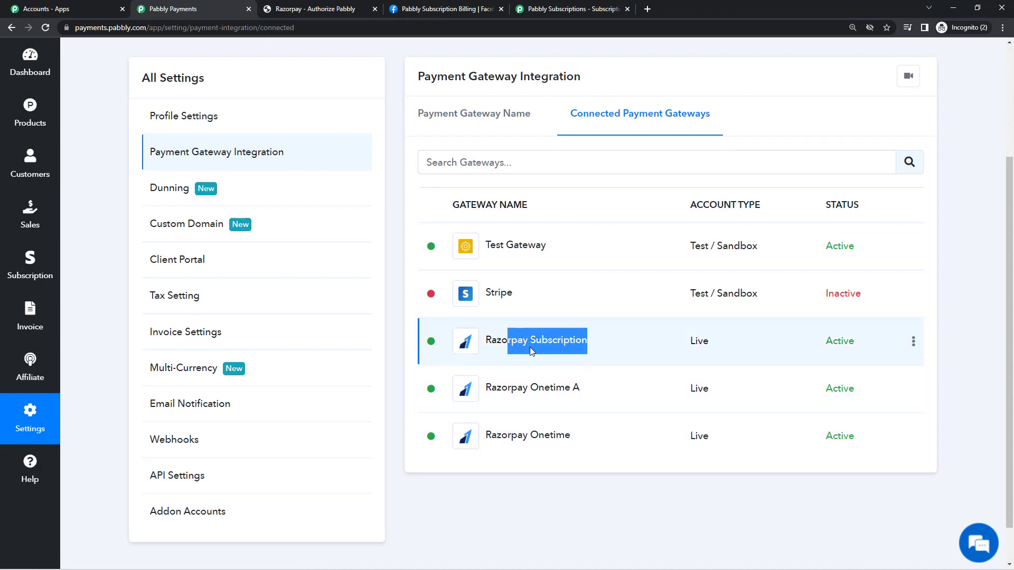
pyautogui.click(537, 344)
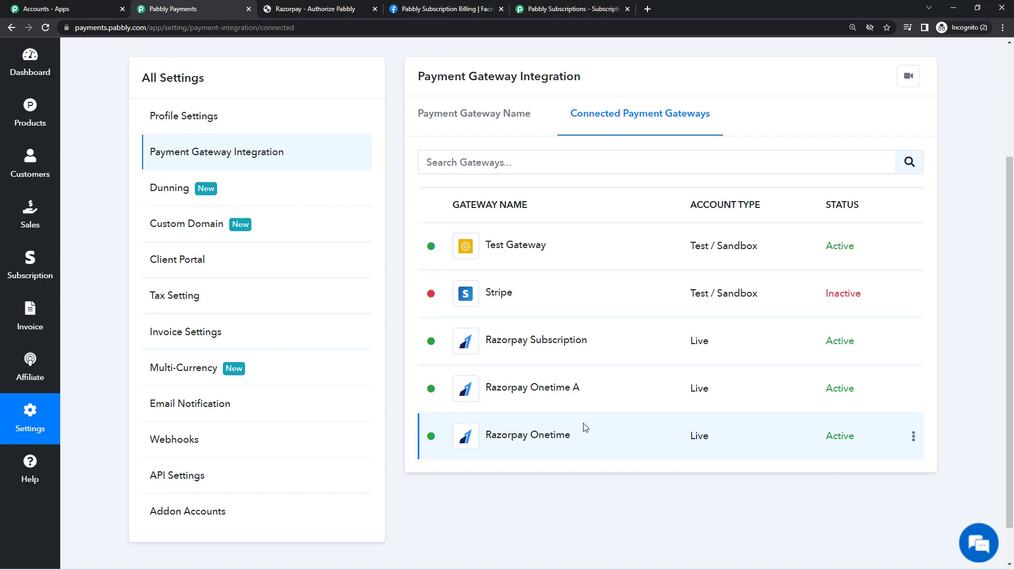
pyautogui.moveTo(593, 394); pyautogui.dragTo(487, 389)
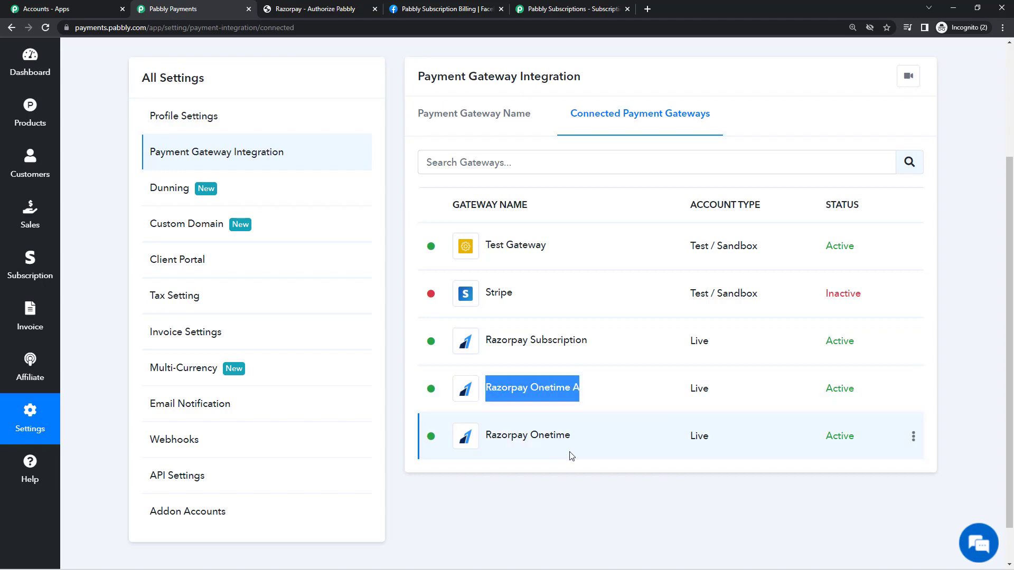
pyautogui.scroll(3, 588, 478)
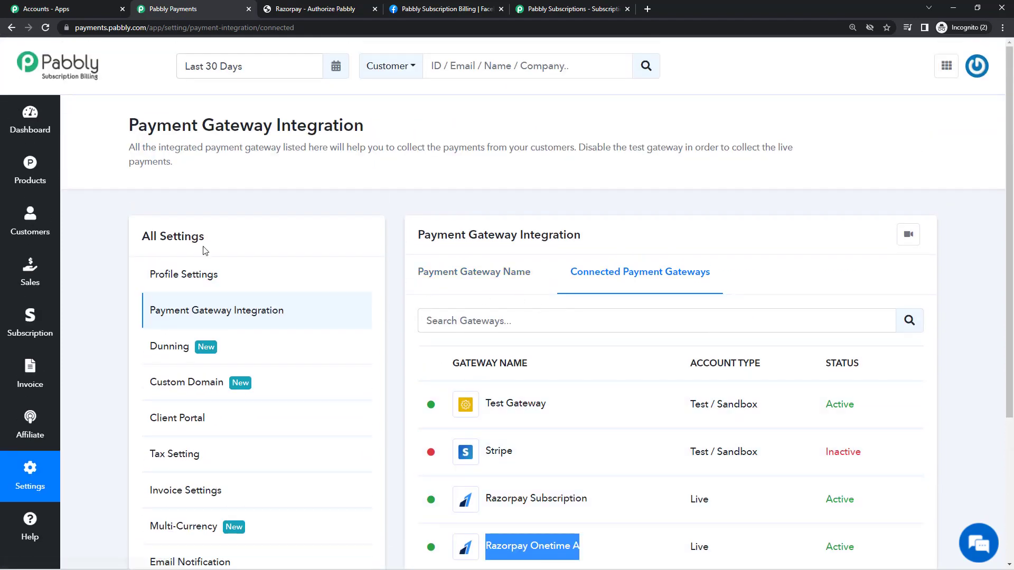
# Step: Add a new product named Fb Community Membership to the product list
pyautogui.click(31, 170)
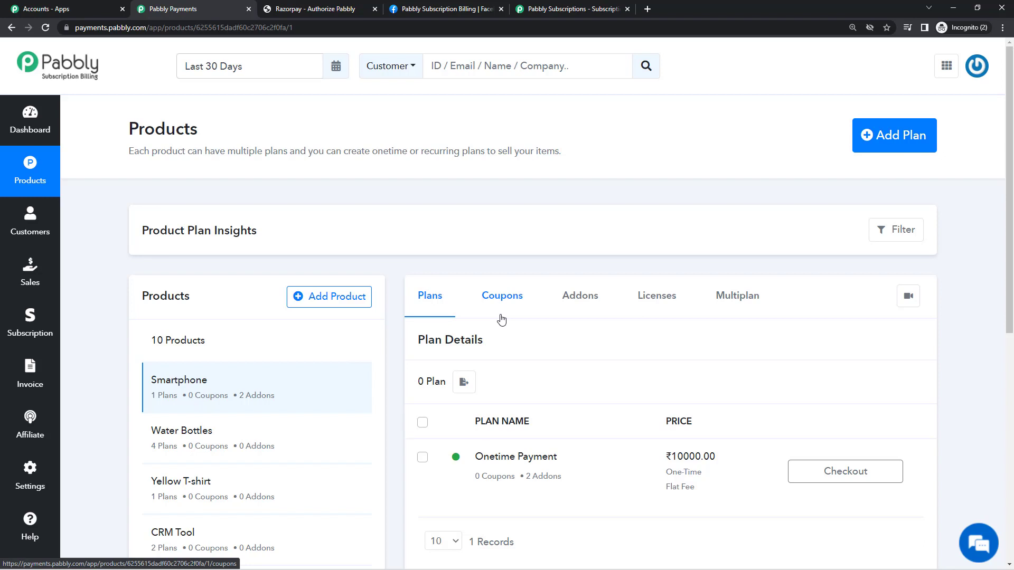
pyautogui.click(318, 312)
pyautogui.click(440, 298)
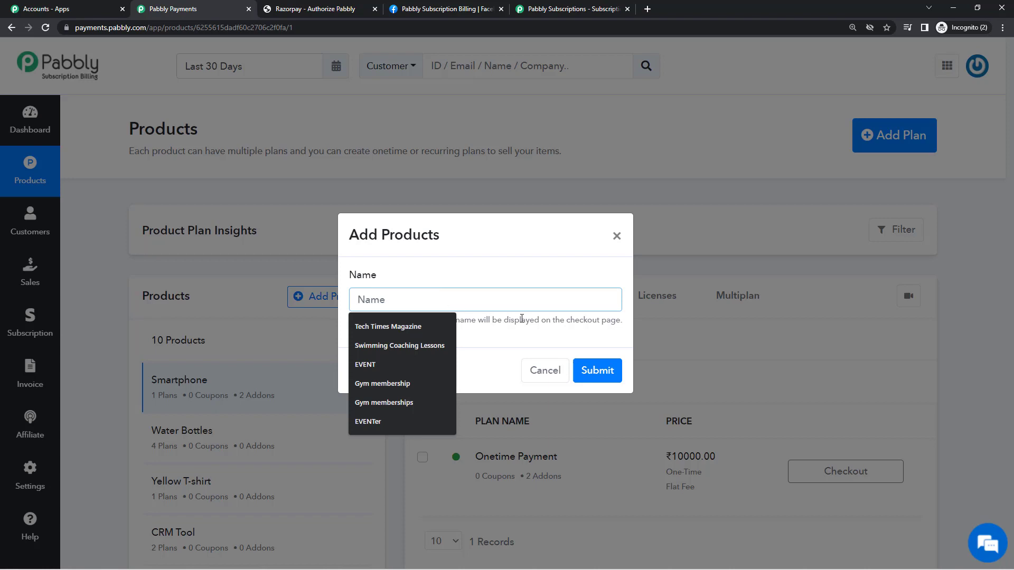
pyautogui.write('Cu')
pyautogui.press('BackSpace')
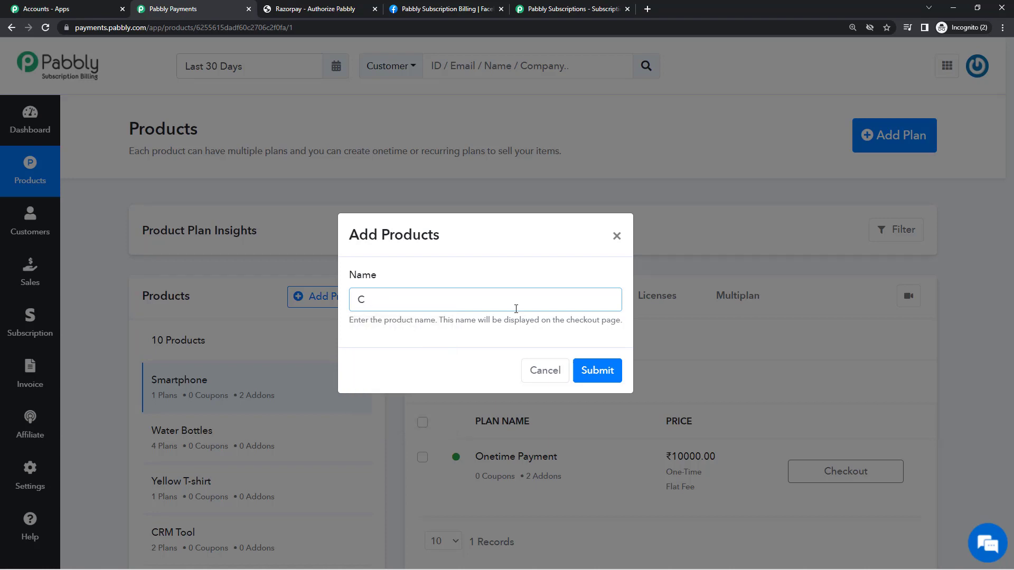
pyautogui.write('ommunity Membershio')
pyautogui.press('BackSpace')
pyautogui.write('p')
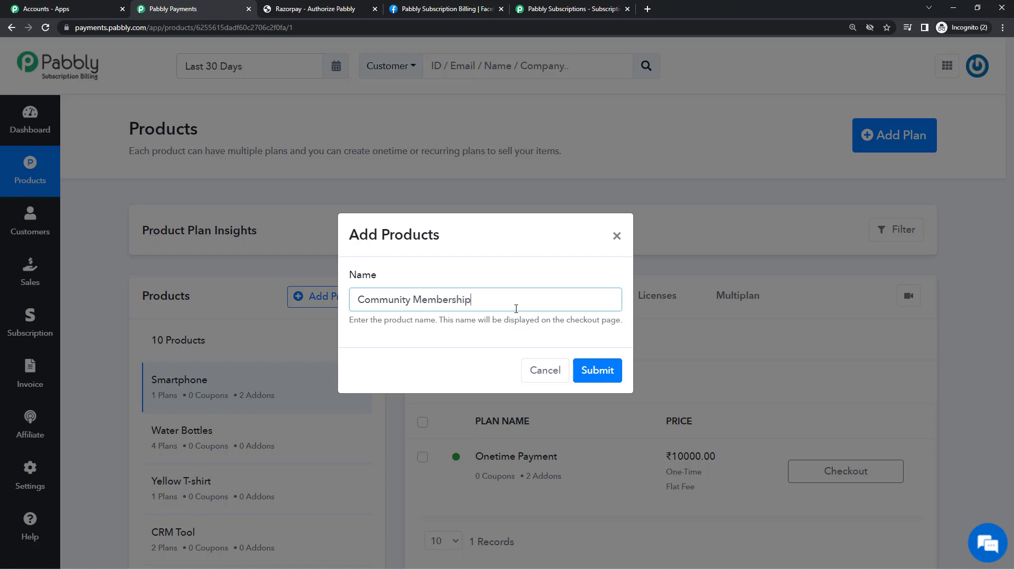
pyautogui.press('Home')
pyautogui.write('Fb')
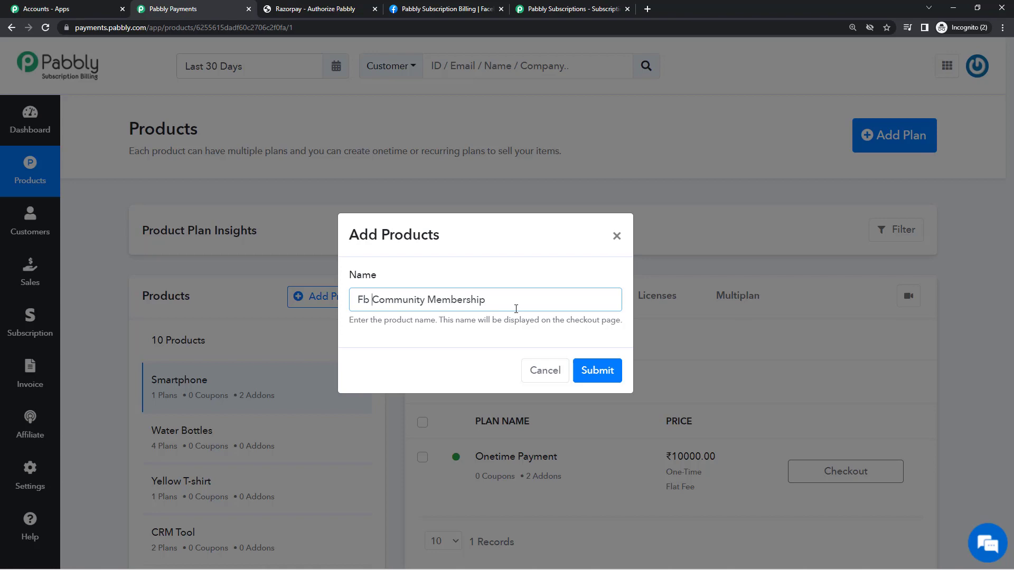
pyautogui.click(609, 372)
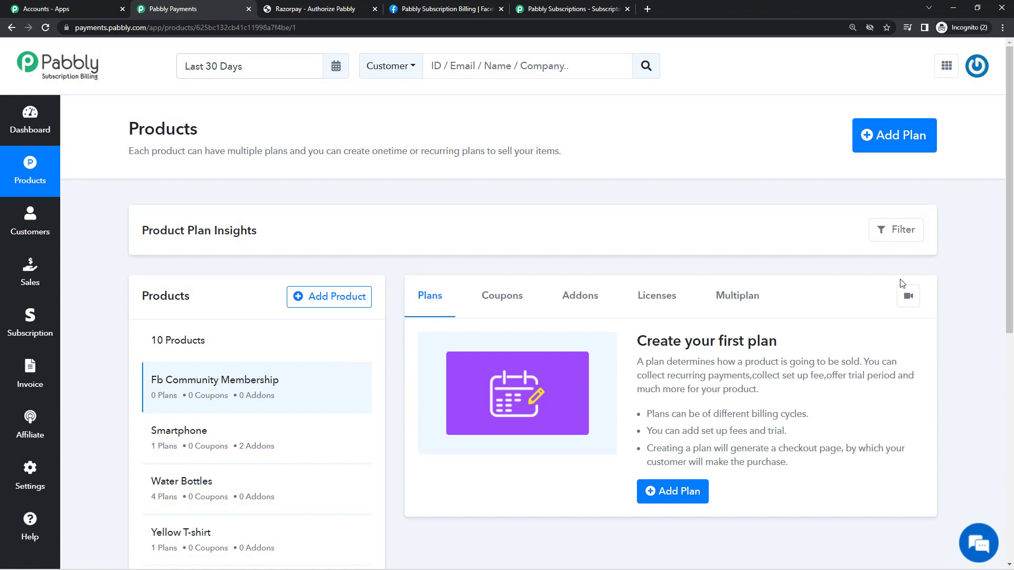
# Step: Start a new plan for the Fb Community Membership product and name it Lifetime Membership
pyautogui.click(881, 136)
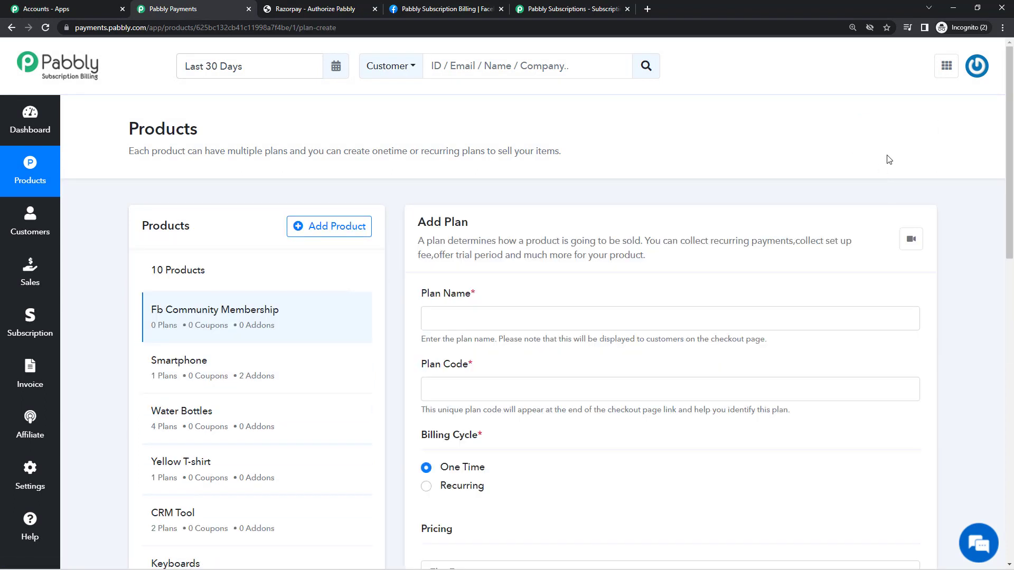
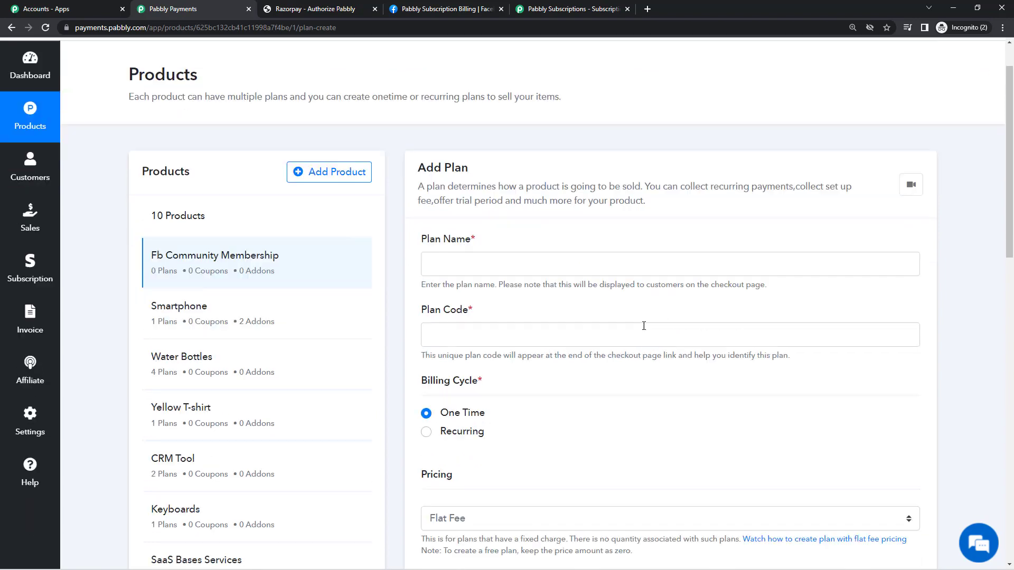
pyautogui.scroll(5, 566, 368)
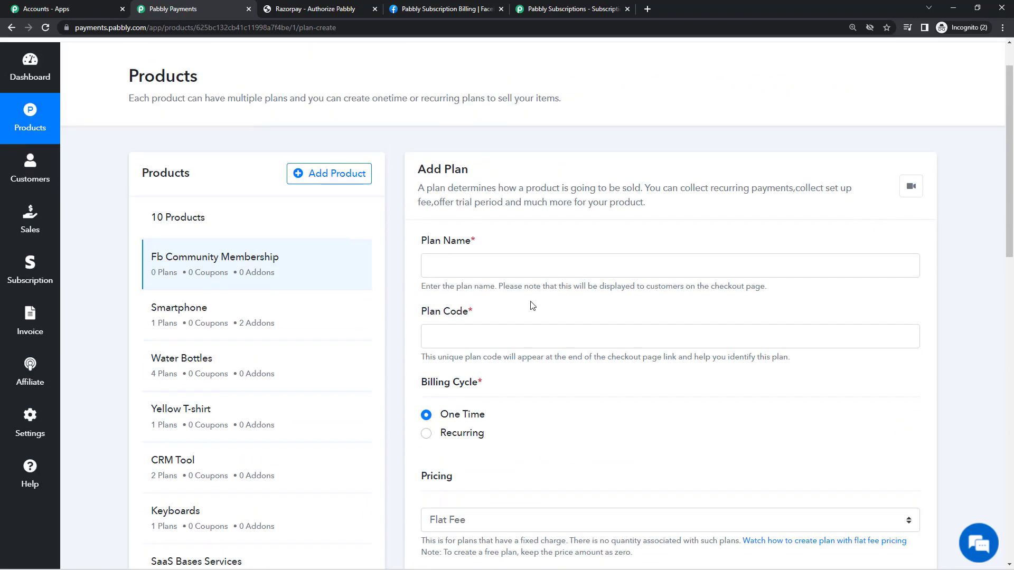
pyautogui.click(504, 271)
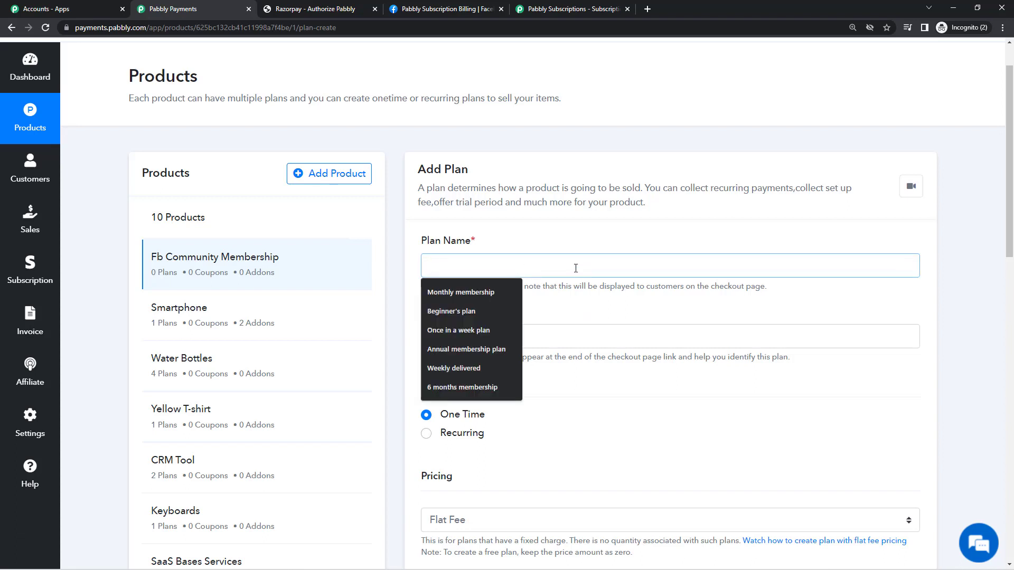
pyautogui.write('Lifetime Membership')
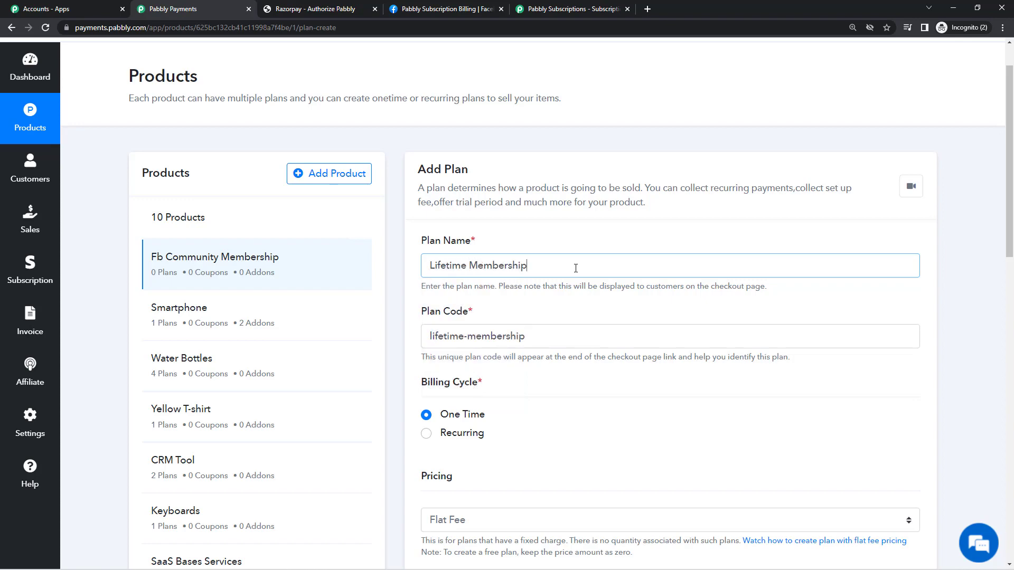
# Step: Try the Recurring billing cycle, check its billing period choices, and return the plan to One Time
pyautogui.scroll(-2, 516, 317)
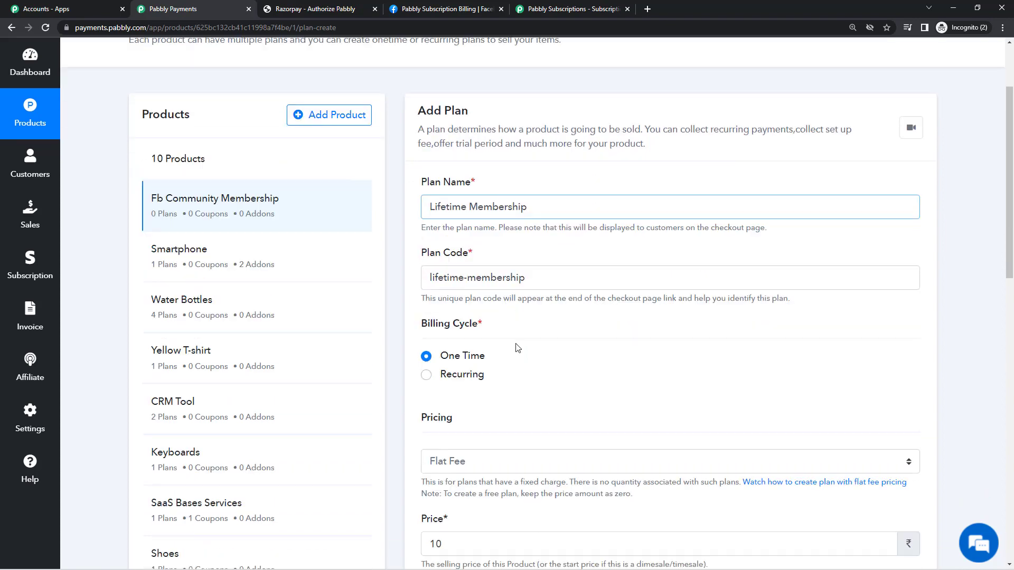
pyautogui.click(467, 332)
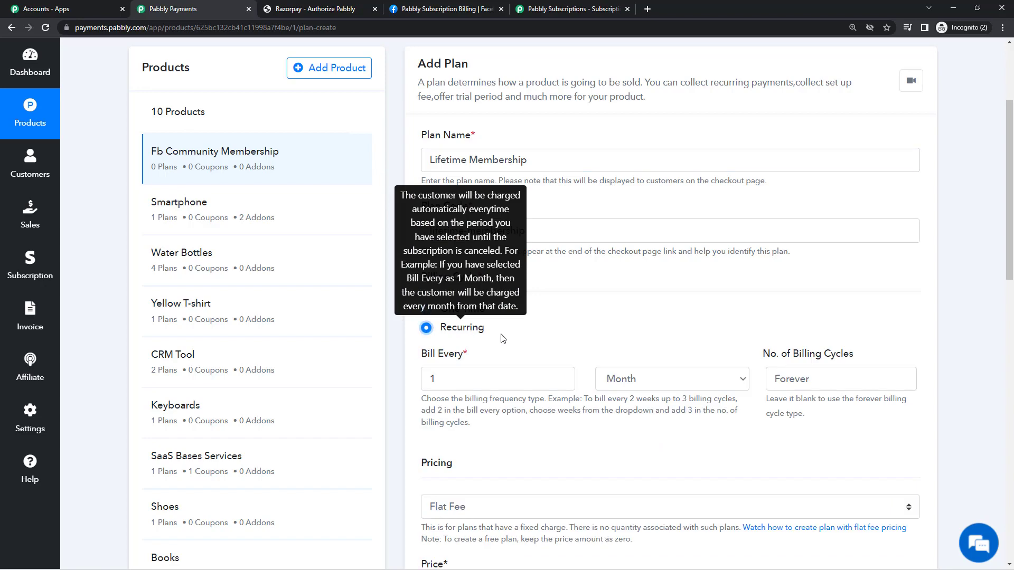
pyautogui.click(477, 311)
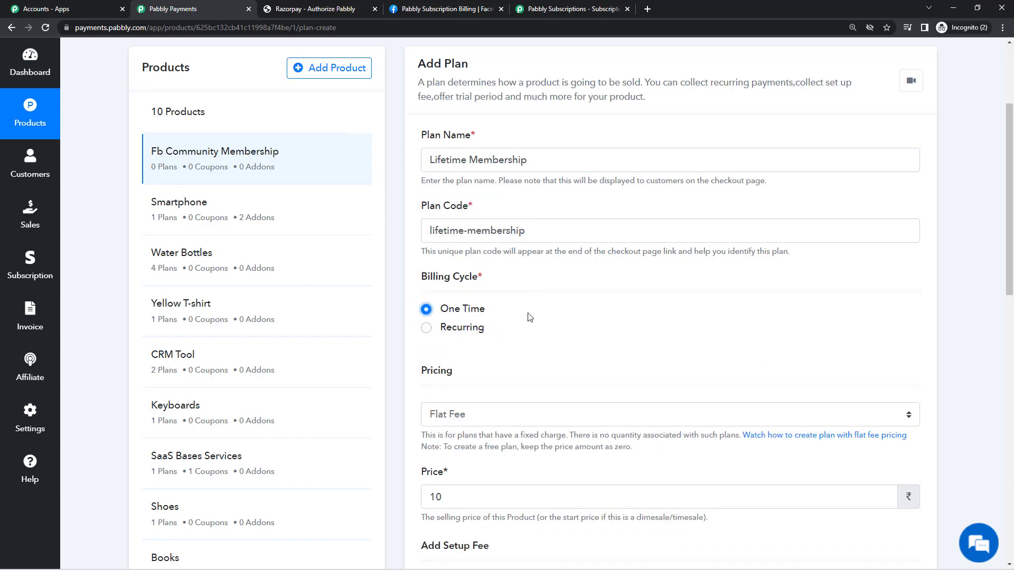
pyautogui.click(471, 328)
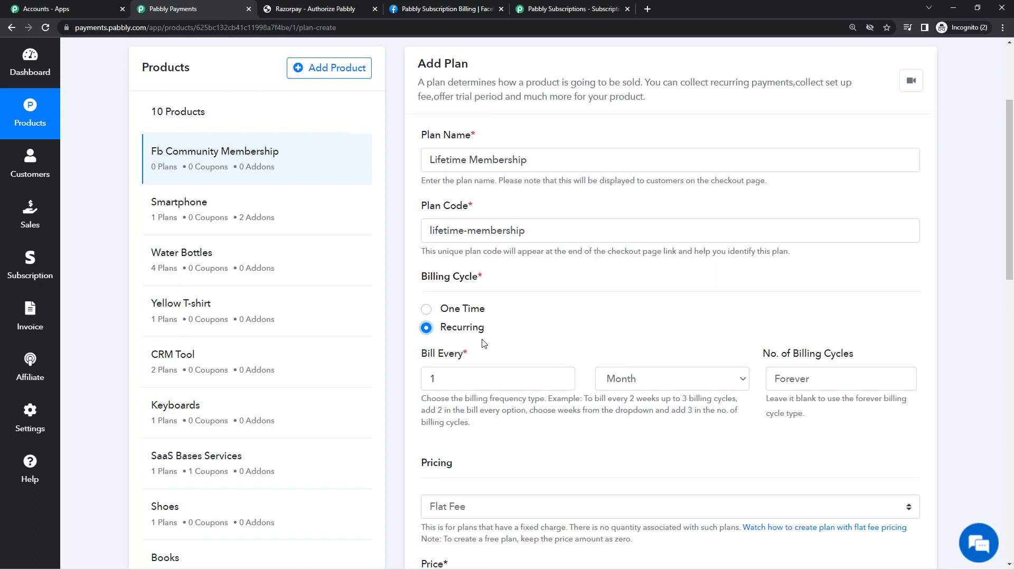
pyautogui.click(612, 379)
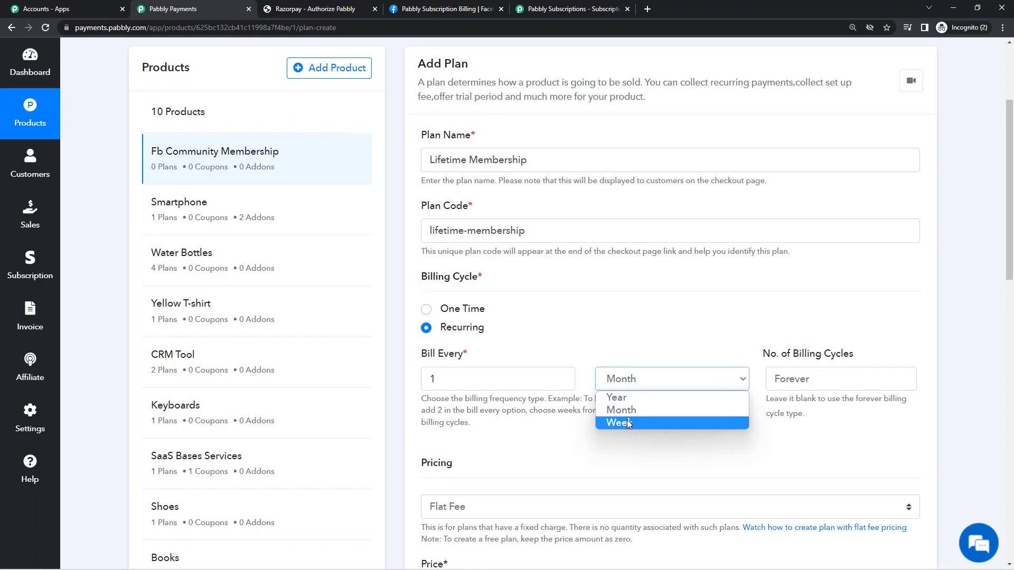
pyautogui.click(465, 311)
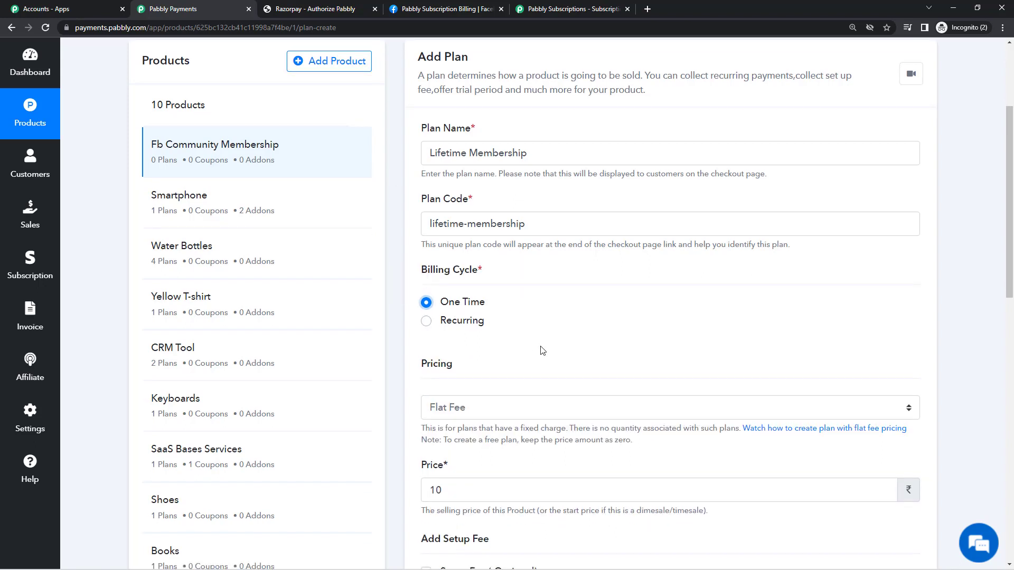
# Step: Check the pricing models, choose Flat Fee and set the plan price to ₹5
pyautogui.scroll(-1, 541, 350)
pyautogui.click(540, 368)
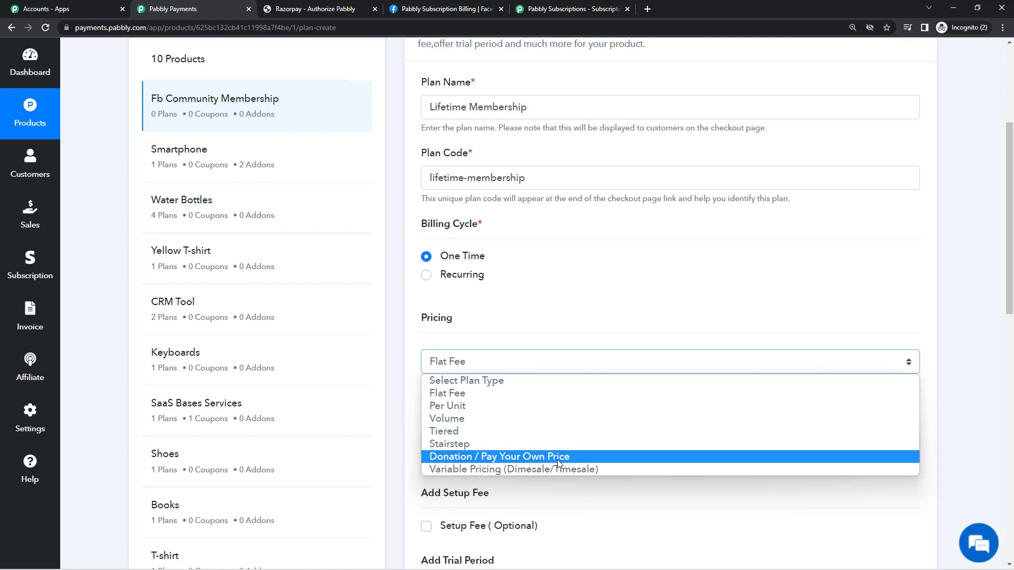
pyautogui.click(523, 395)
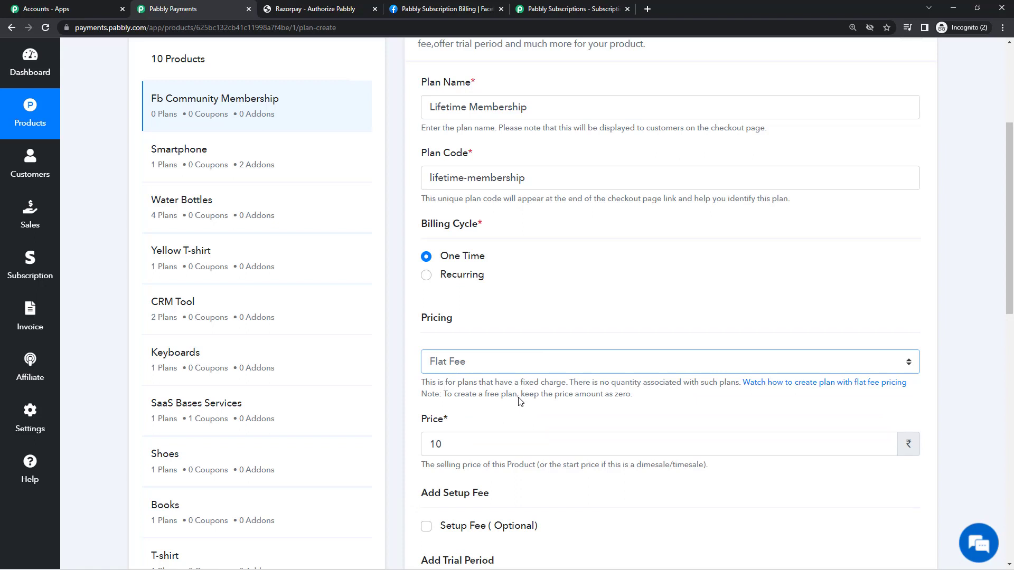
pyautogui.click(520, 442)
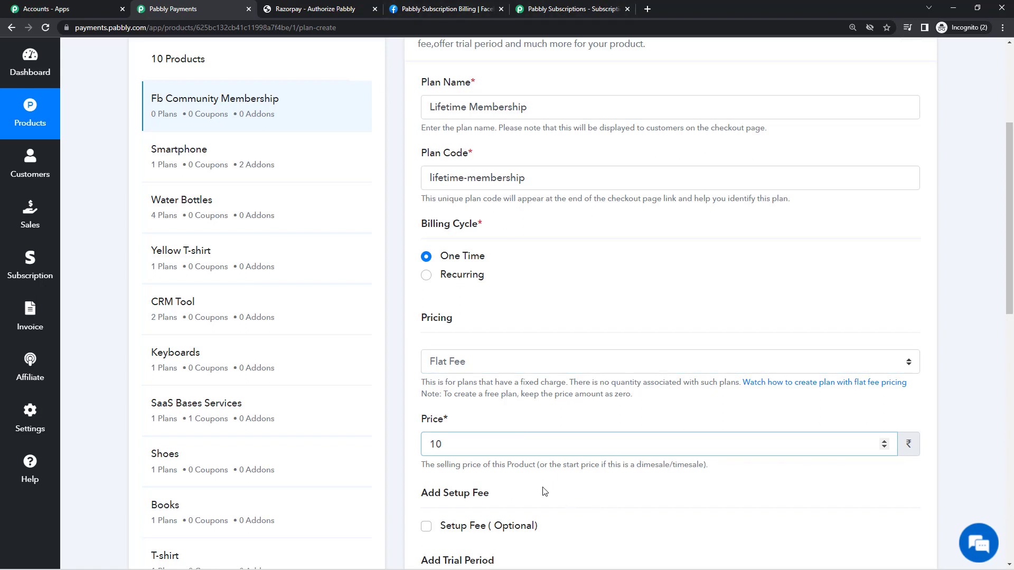
pyautogui.press('BackSpace')
pyautogui.press('BackSpace')
pyautogui.write('5')
pyautogui.click(576, 409)
# Step: Turn on the optional setup fee to view its fields and turn it off again
pyautogui.scroll(-1, 590, 443)
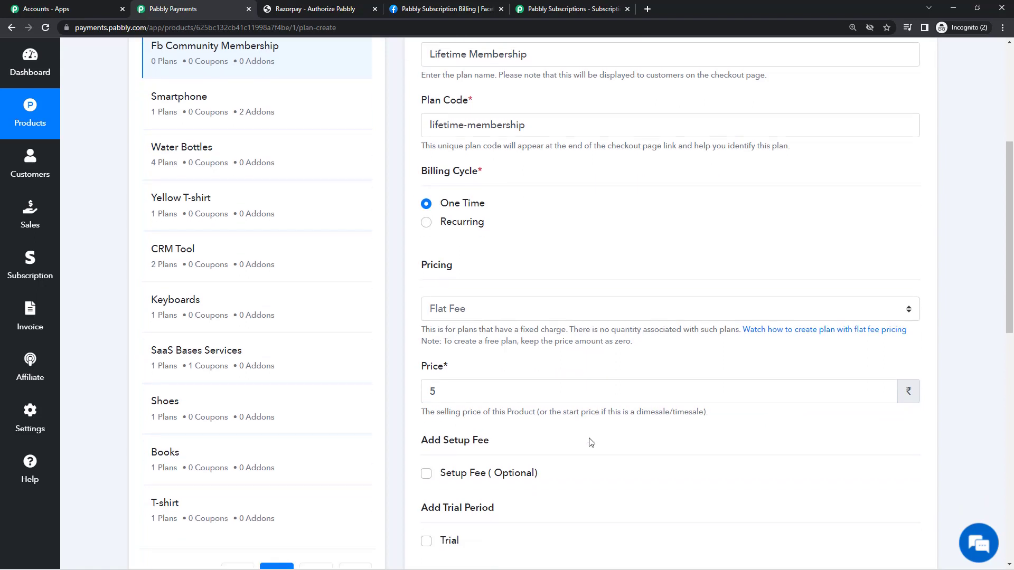
pyautogui.scroll(-1, 590, 442)
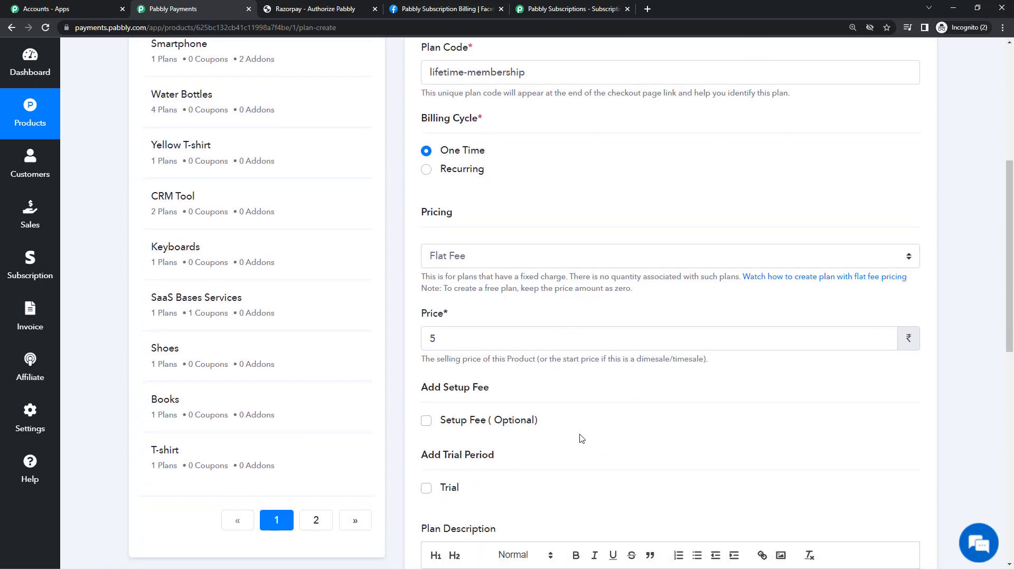
pyautogui.click(513, 425)
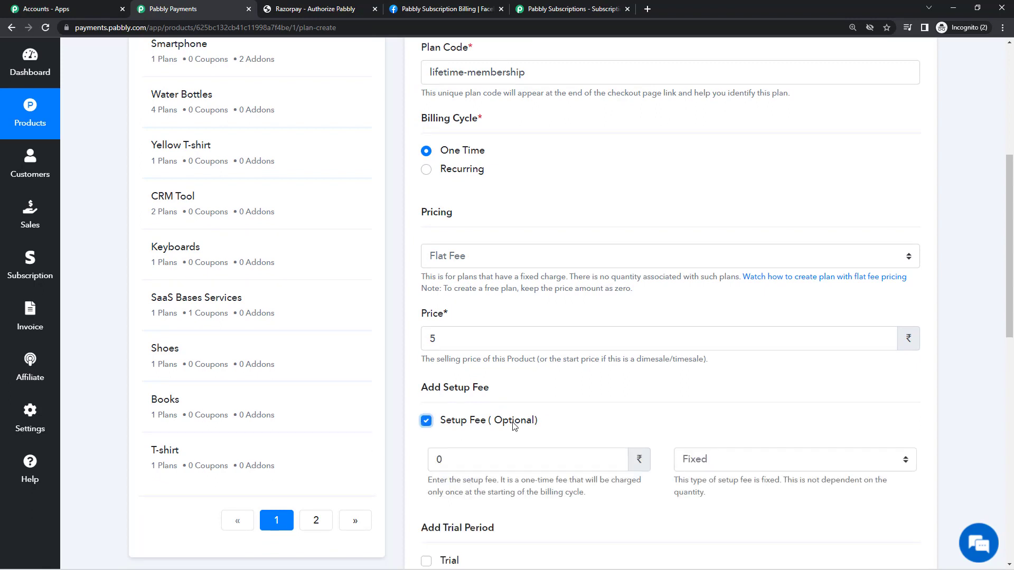
pyautogui.click(514, 426)
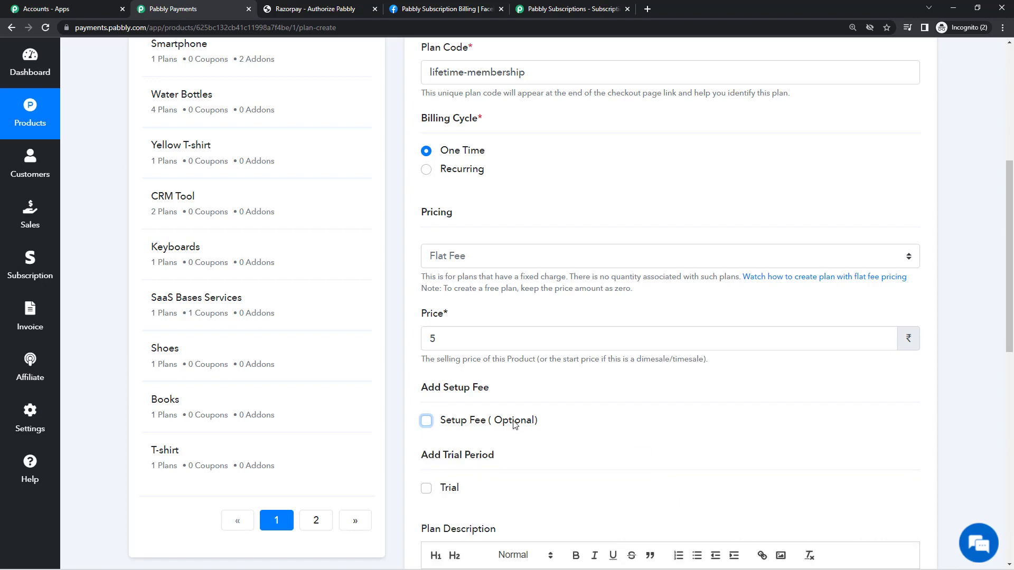
# Step: Enable a trial for the plan and choose Day as the trial period unit
pyautogui.scroll(-3, 507, 417)
pyautogui.click(455, 330)
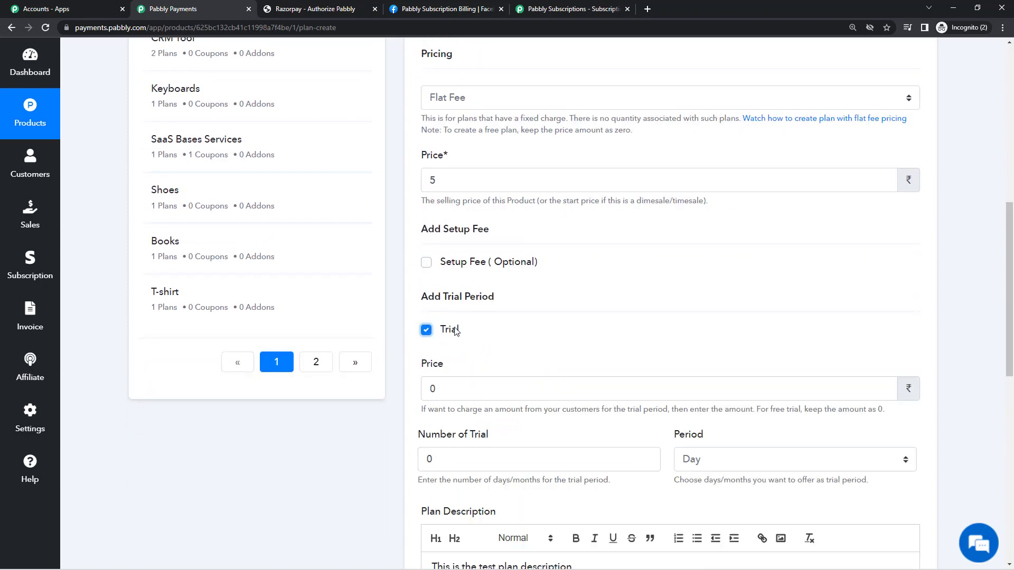
pyautogui.click(742, 460)
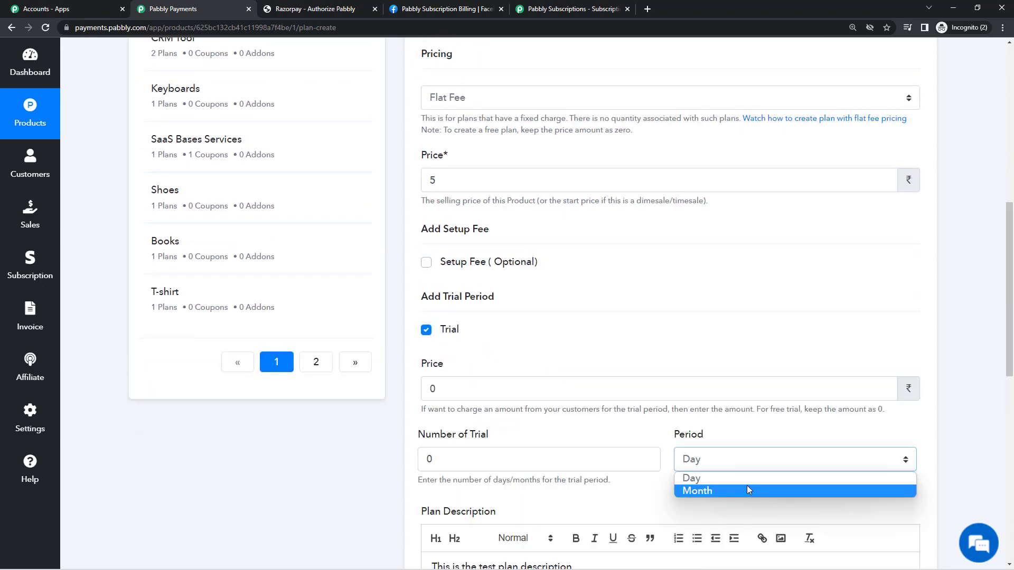
pyautogui.click(739, 478)
# Step: Delete all of the default text and the chair image from the plan description
pyautogui.scroll(-6, 563, 482)
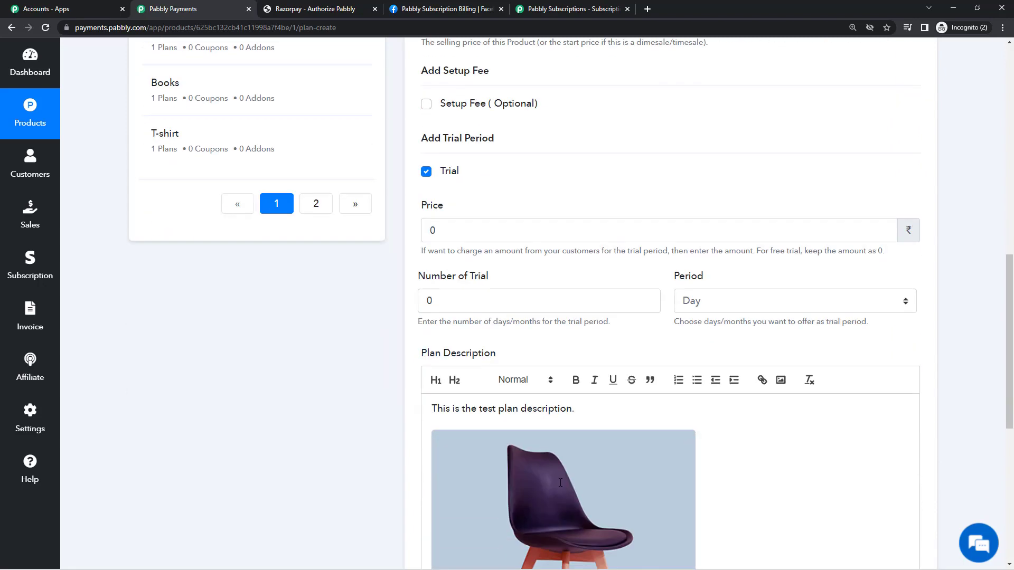
pyautogui.scroll(-3, 562, 482)
pyautogui.moveTo(669, 373); pyautogui.dragTo(660, 400)
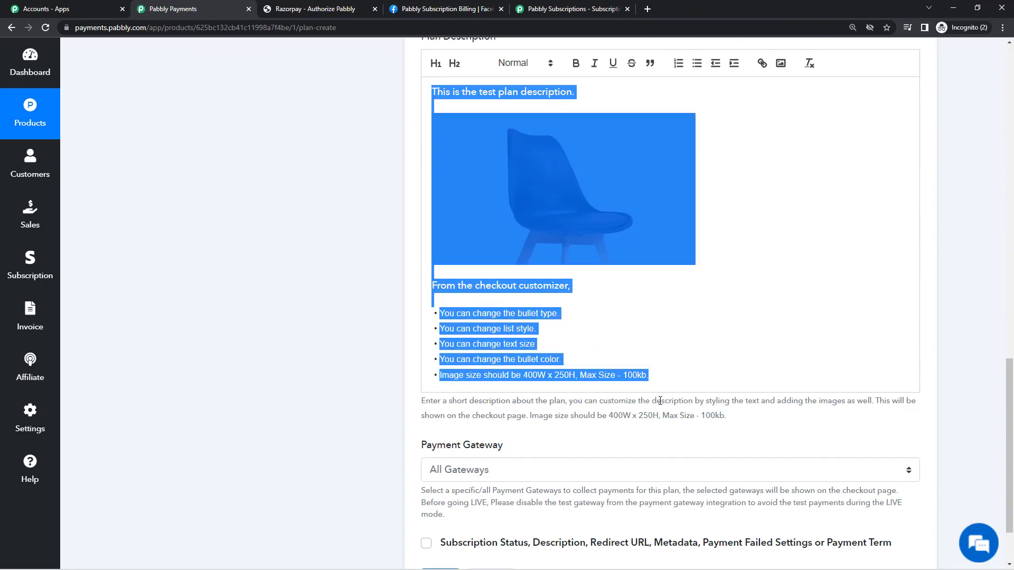
pyautogui.press('BackSpace')
# Step: Look at the hosted payment page examples on the Pabbly Subscriptions site and return to the plan form in Pabbly Payments
pyautogui.click(571, 8)
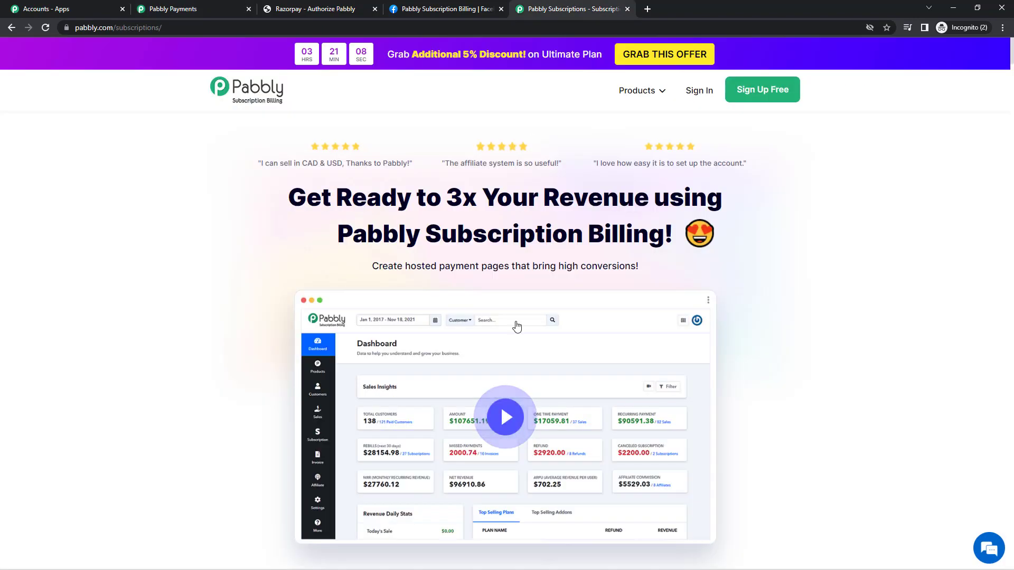
pyautogui.scroll(-20, 517, 350)
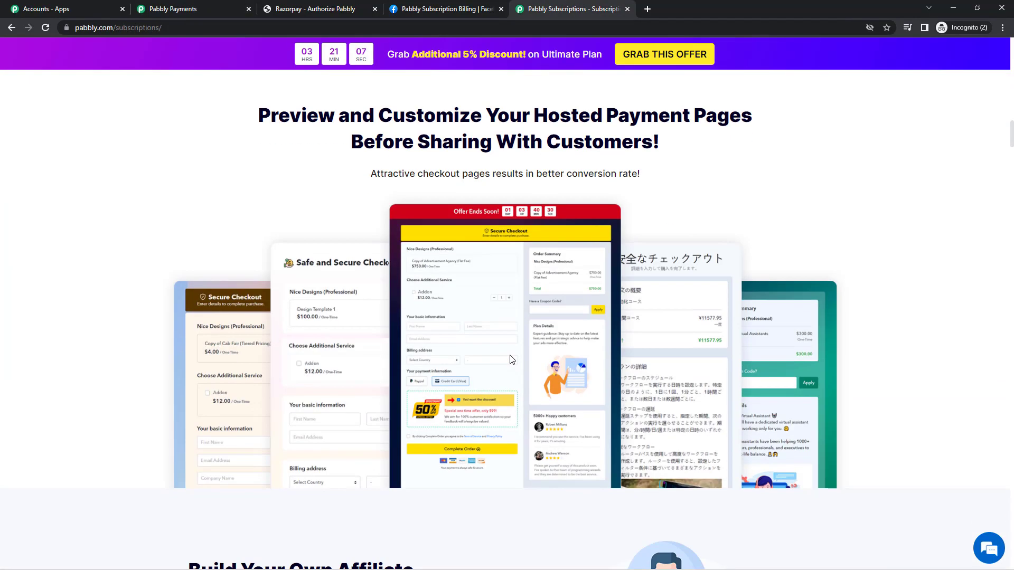
pyautogui.scroll(3, 510, 359)
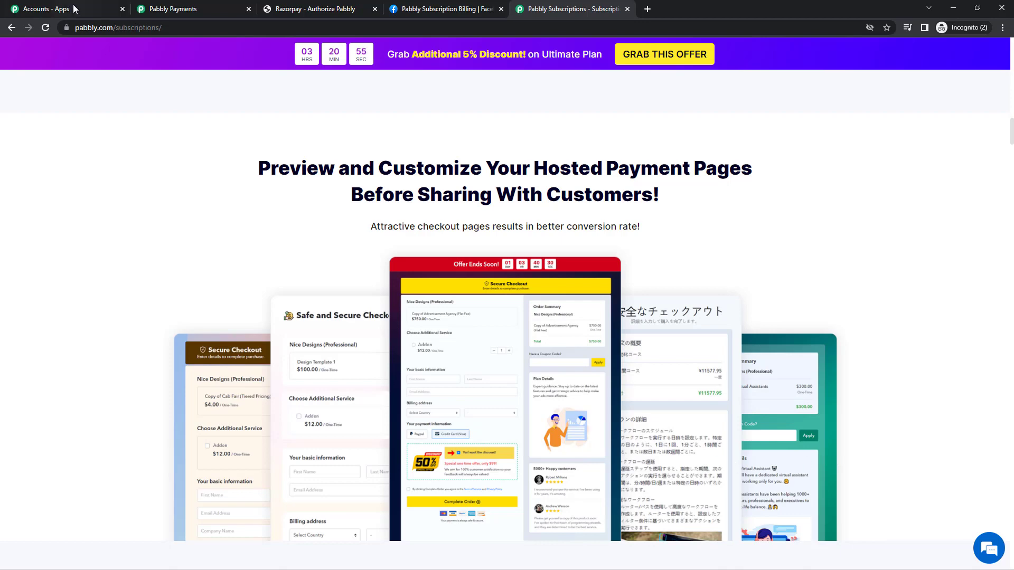
pyautogui.click(350, 9)
pyautogui.click(172, 9)
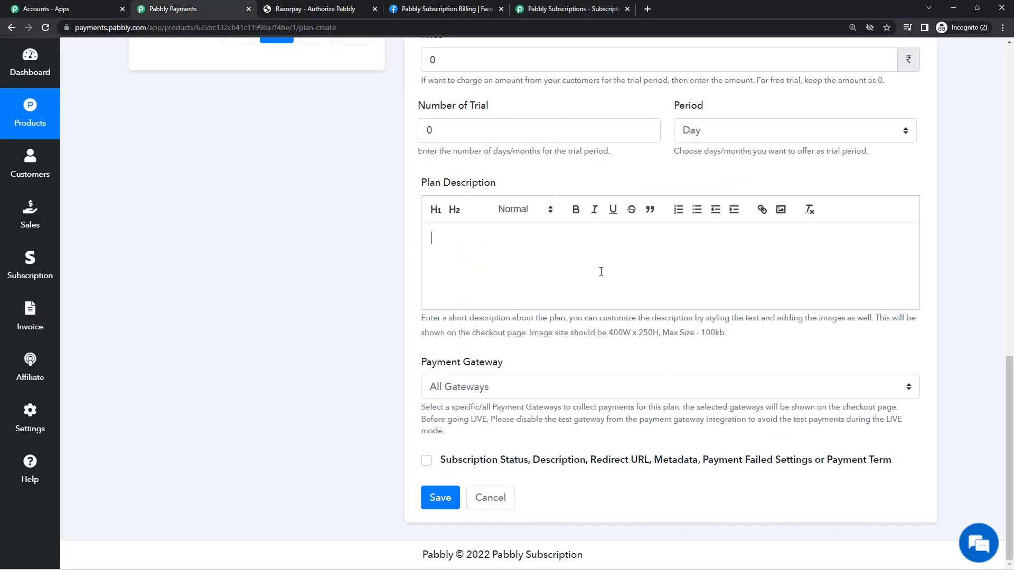
# Step: Enter the plan description "This is a community of Pabbly Subscription Billing."
pyautogui.write('This is a community of Pabbly Subsctip')
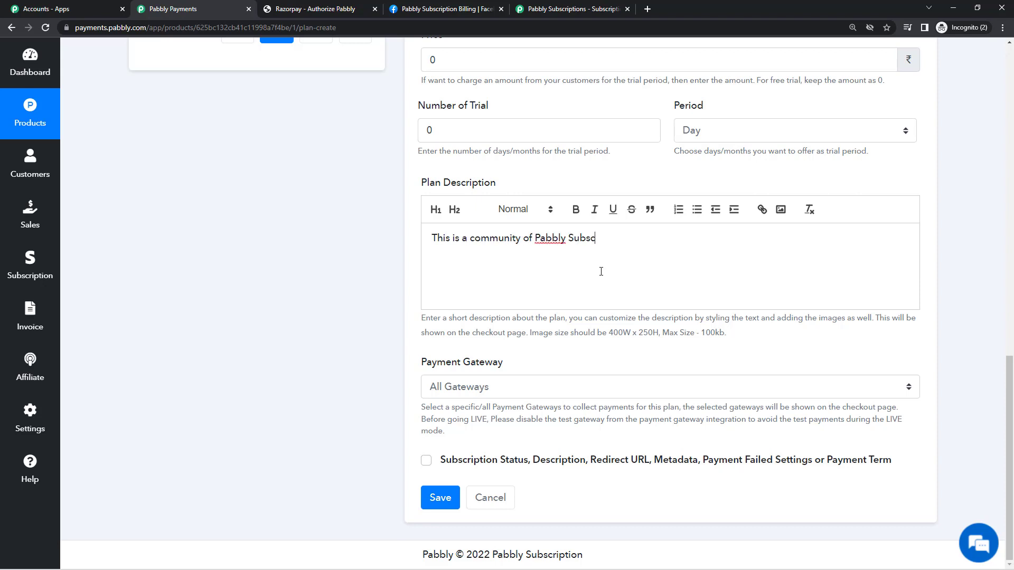
pyautogui.press('BackSpace')
pyautogui.press('BackSpace')
pyautogui.press('BackSpace')
pyautogui.write('ription Billing.')
# Step: Look at the connected payment gateways in the account's Payment Gateway Integration settings, opened separately from the plan form
pyautogui.middleClick(30, 367)
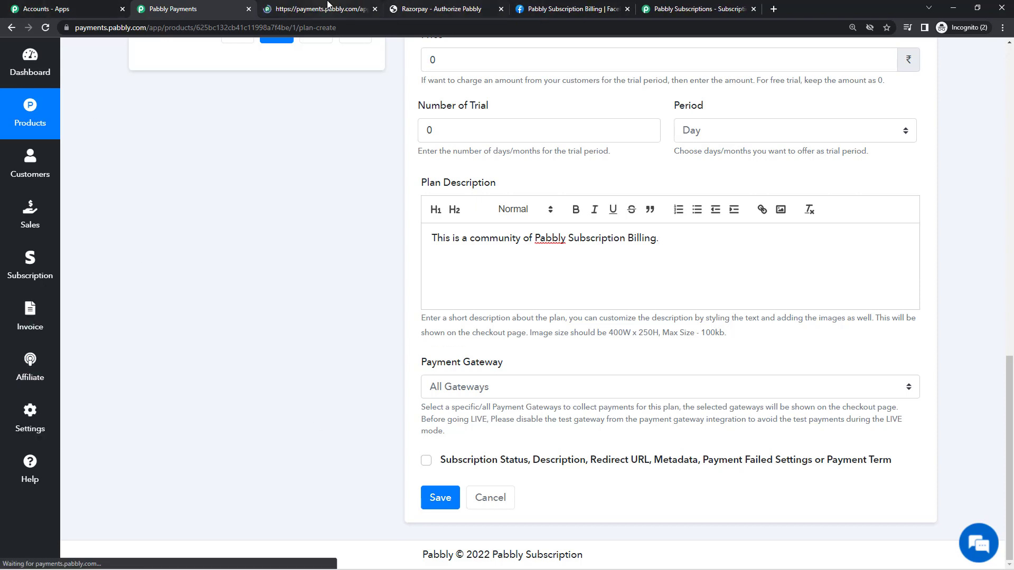
pyautogui.click(332, 9)
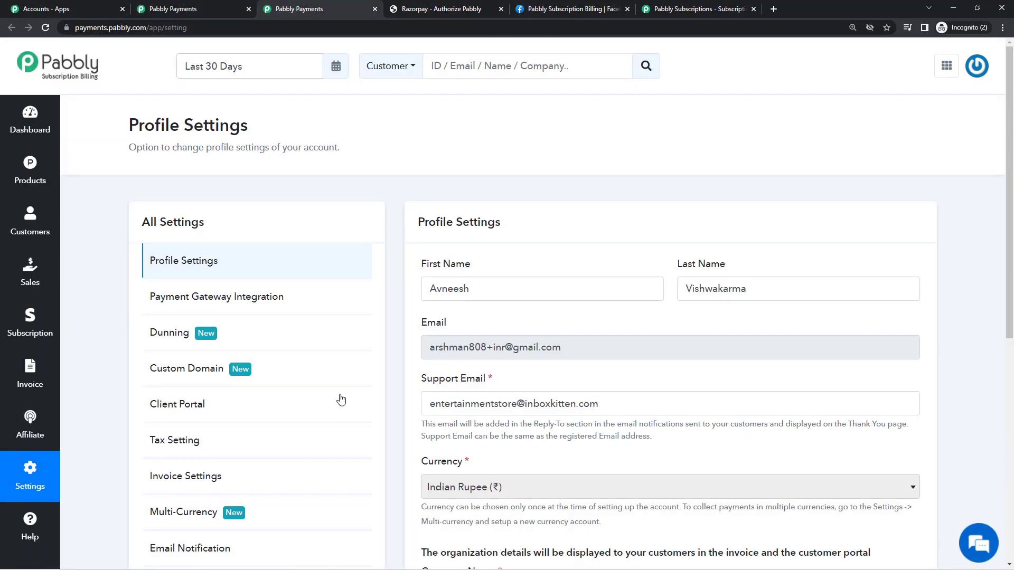
pyautogui.click(271, 296)
pyautogui.click(631, 277)
pyautogui.scroll(-4, 631, 277)
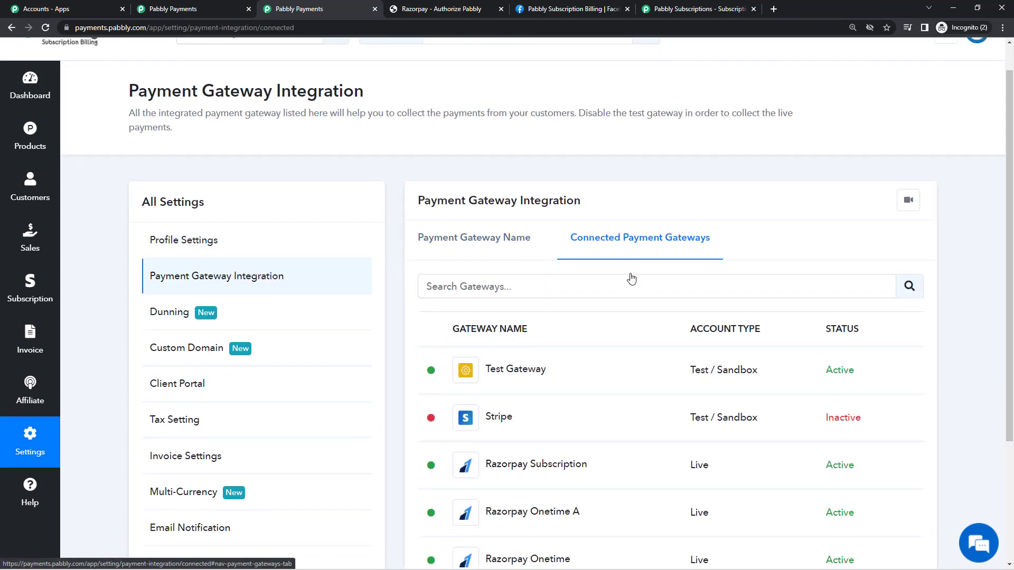
pyautogui.moveTo(571, 201); pyautogui.dragTo(478, 205)
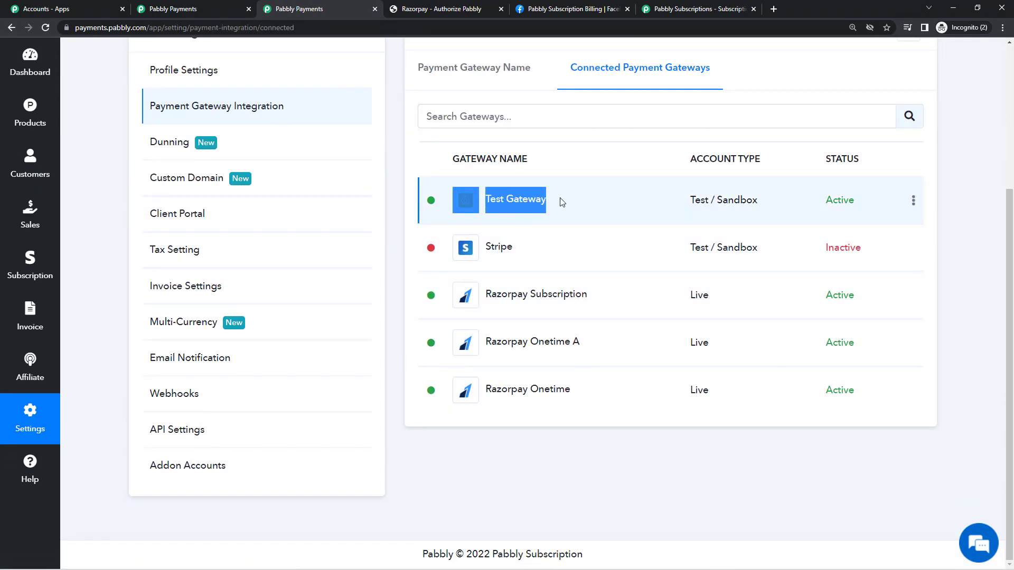
pyautogui.moveTo(514, 255); pyautogui.dragTo(481, 256)
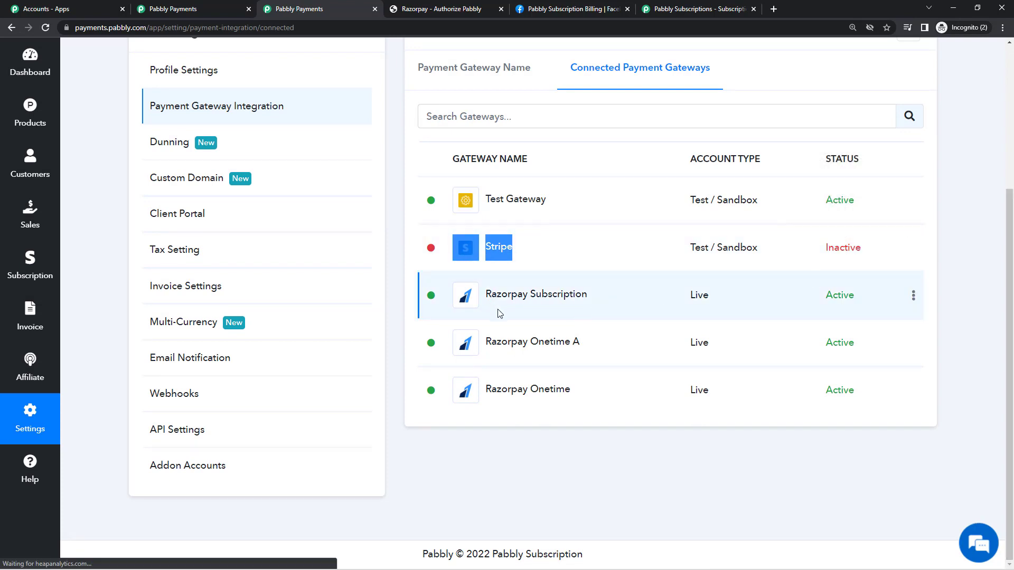
pyautogui.moveTo(538, 344); pyautogui.dragTo(475, 355)
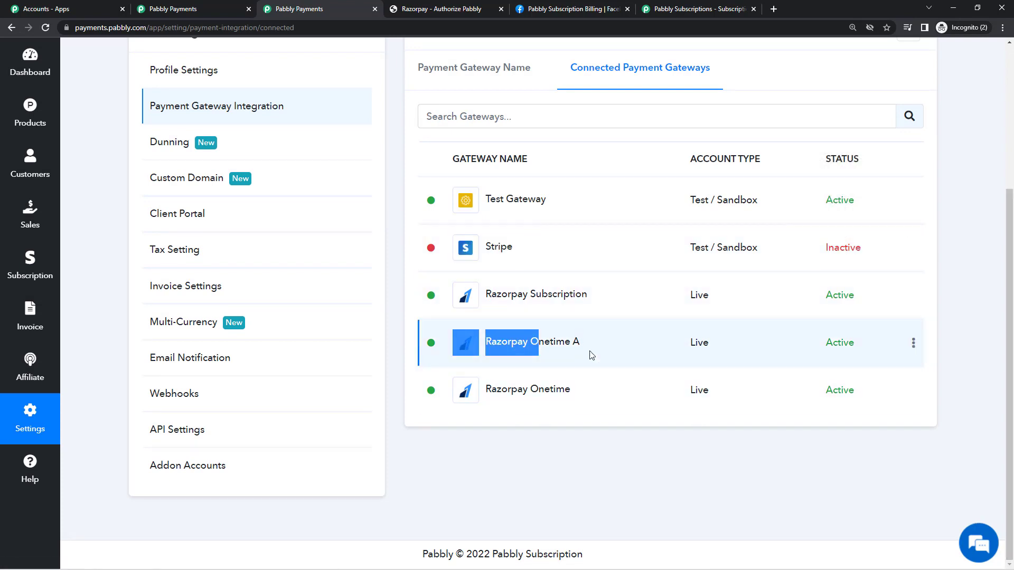
pyautogui.moveTo(601, 391); pyautogui.dragTo(490, 391)
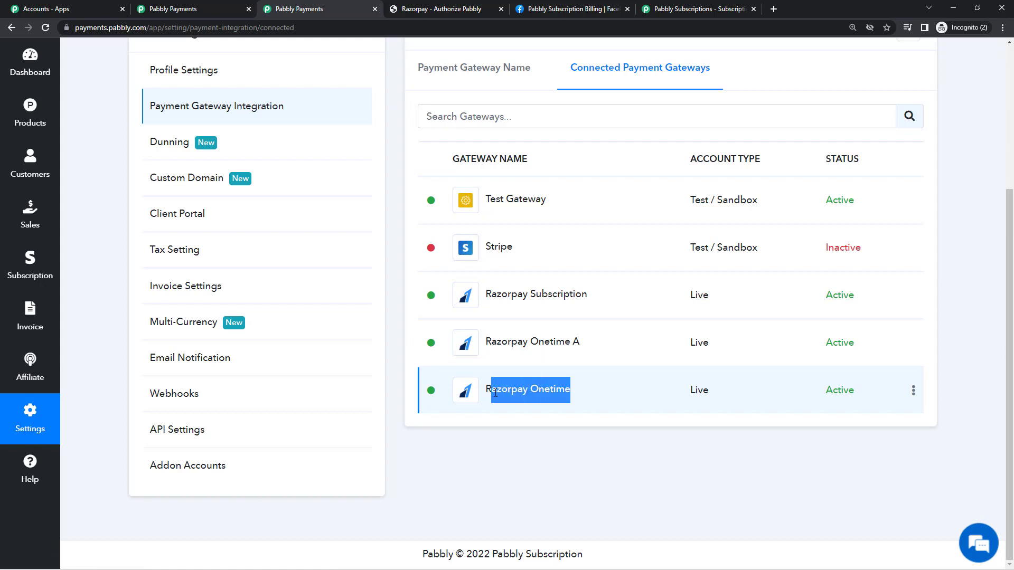
pyautogui.click(560, 414)
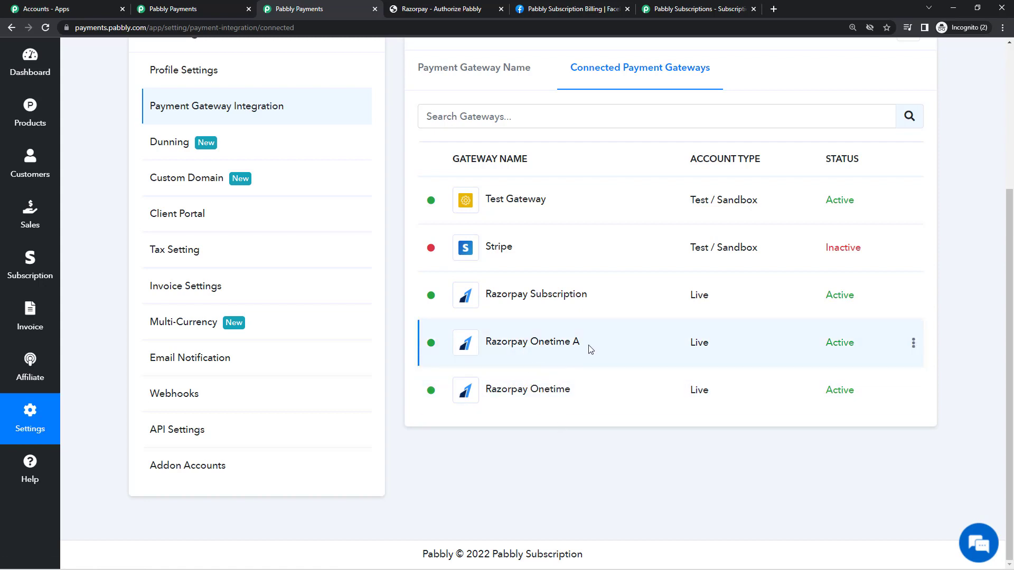
pyautogui.moveTo(594, 349); pyautogui.dragTo(483, 366)
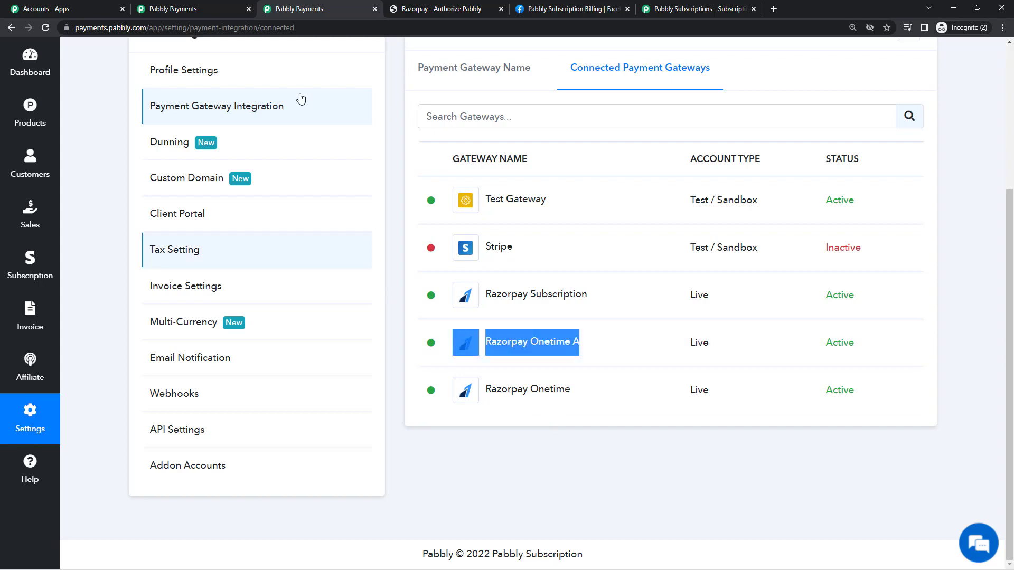
# Step: Back in the plan form, restrict the plan to the Razorpay Onetime A gateway and enable the additional subscription and payment settings
pyautogui.click(195, 6)
pyautogui.click(498, 390)
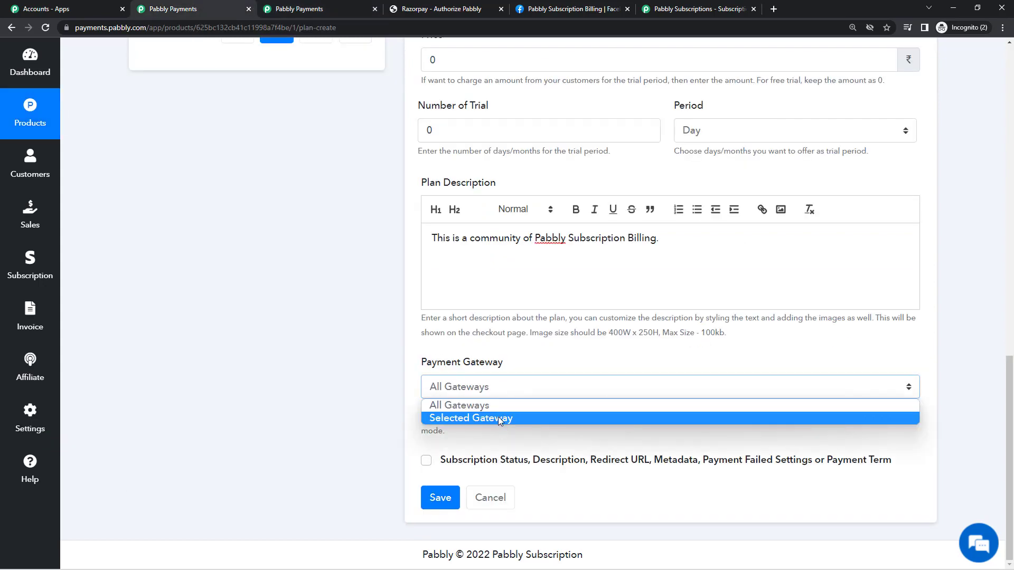
pyautogui.click(498, 417)
pyautogui.click(489, 388)
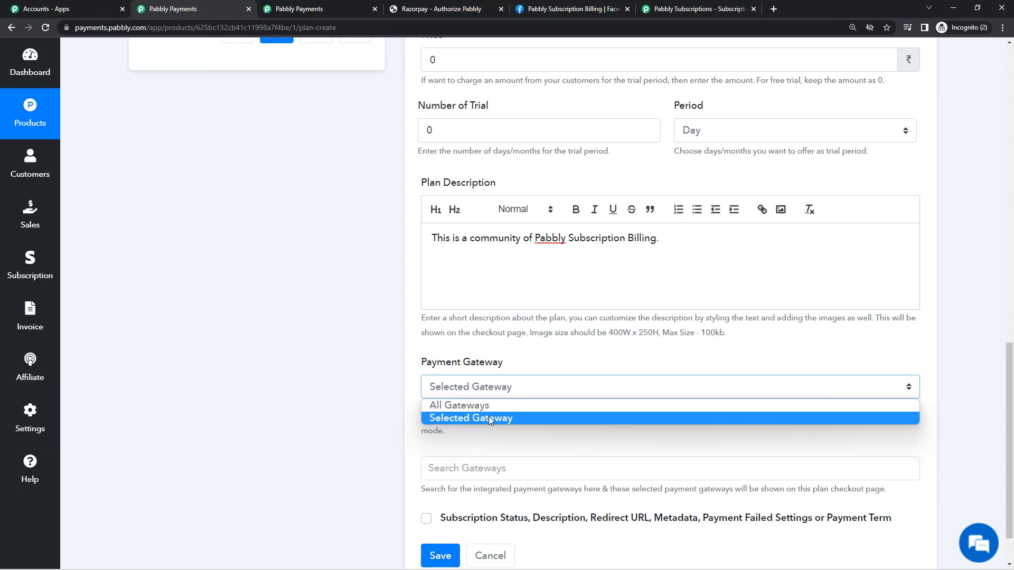
pyautogui.moveTo(504, 363); pyautogui.dragTo(441, 363)
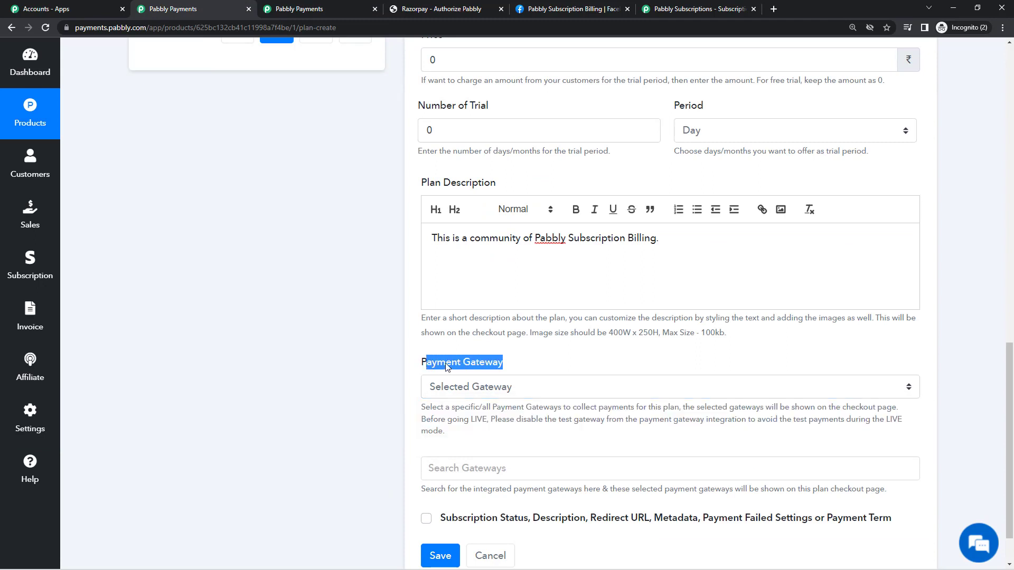
pyautogui.click(468, 390)
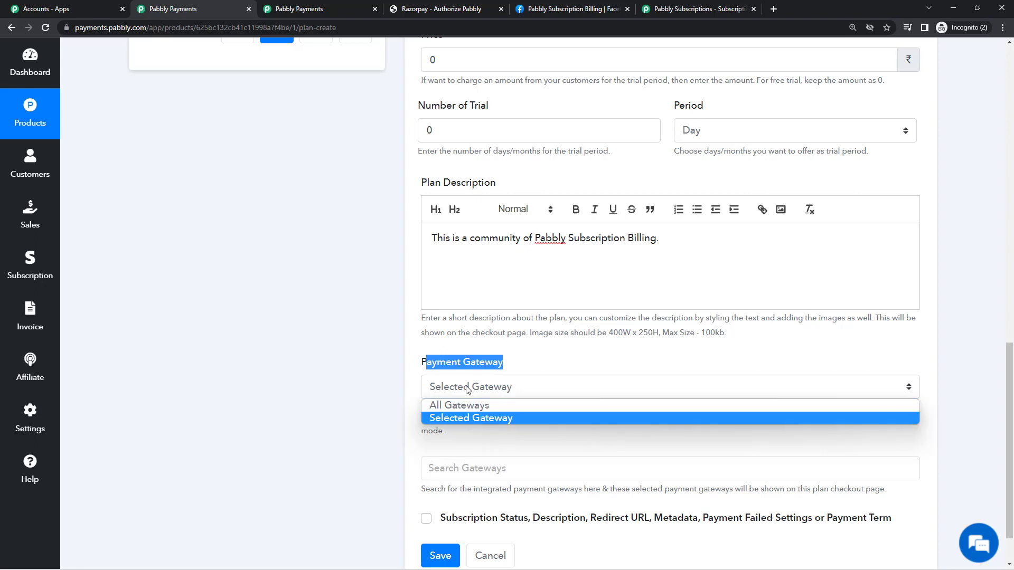
pyautogui.click(480, 419)
pyautogui.scroll(-2, 480, 422)
pyautogui.click(480, 416)
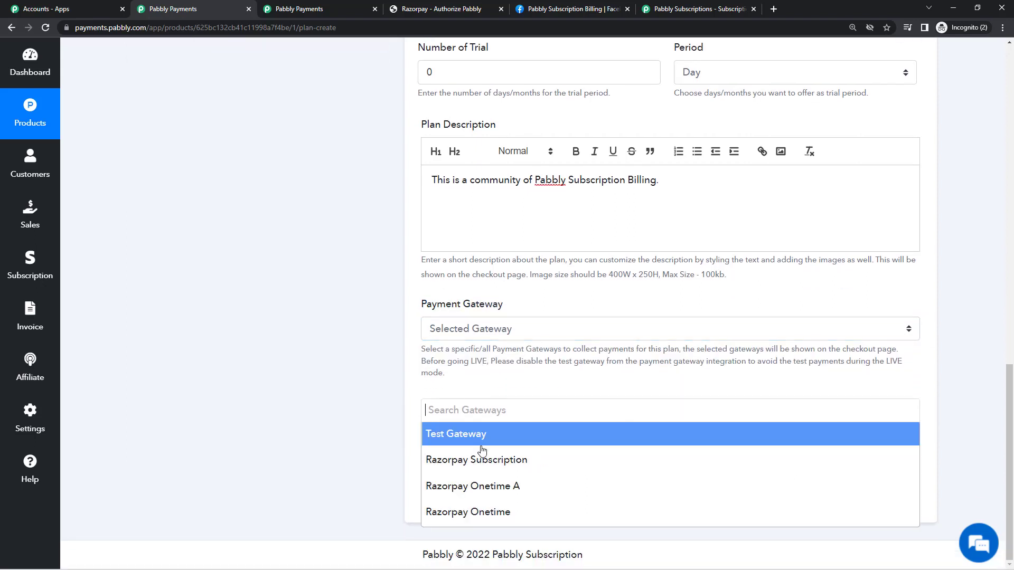
pyautogui.click(480, 488)
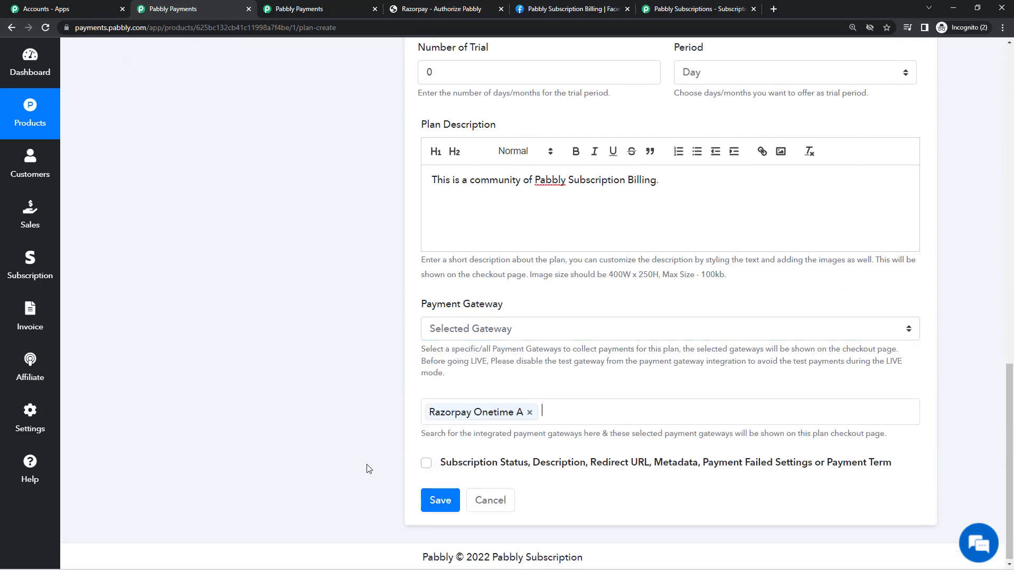
pyautogui.click(426, 460)
pyautogui.scroll(-3, 478, 449)
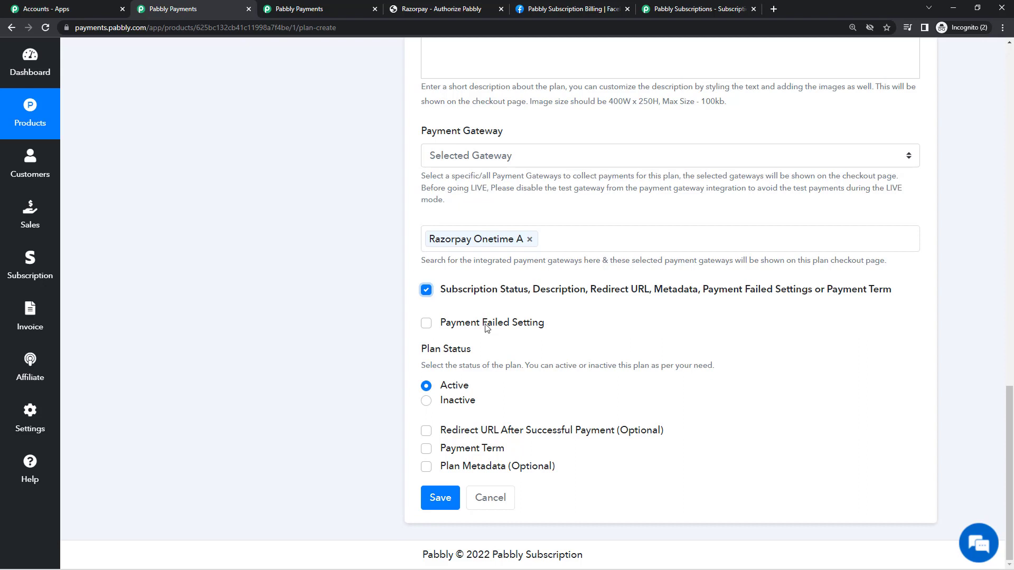
# Step: Enable the Payment Failed Setting, look at its gateway choices and disable it again
pyautogui.click(486, 325)
pyautogui.click(500, 378)
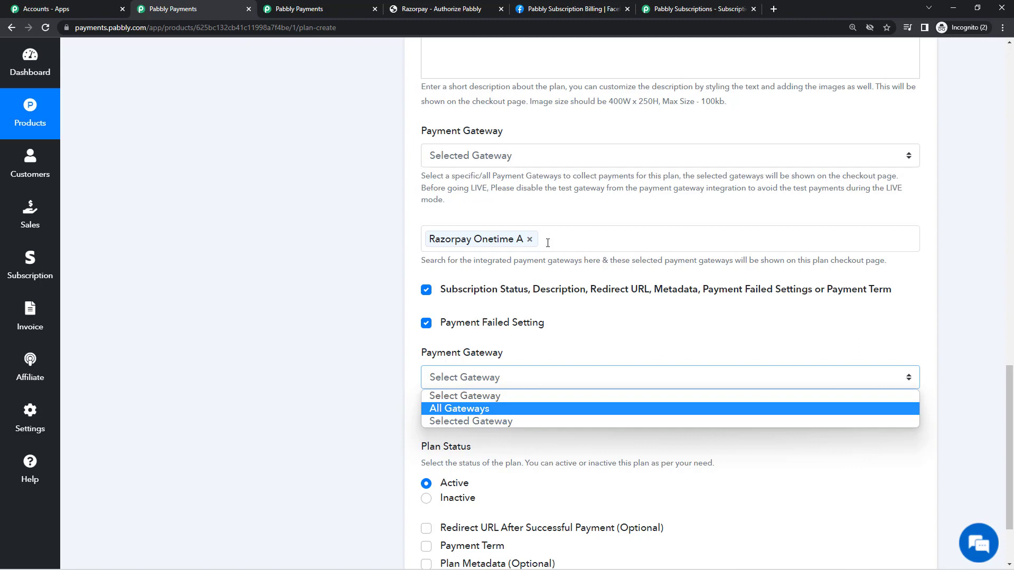
pyautogui.click(483, 326)
pyautogui.click(483, 327)
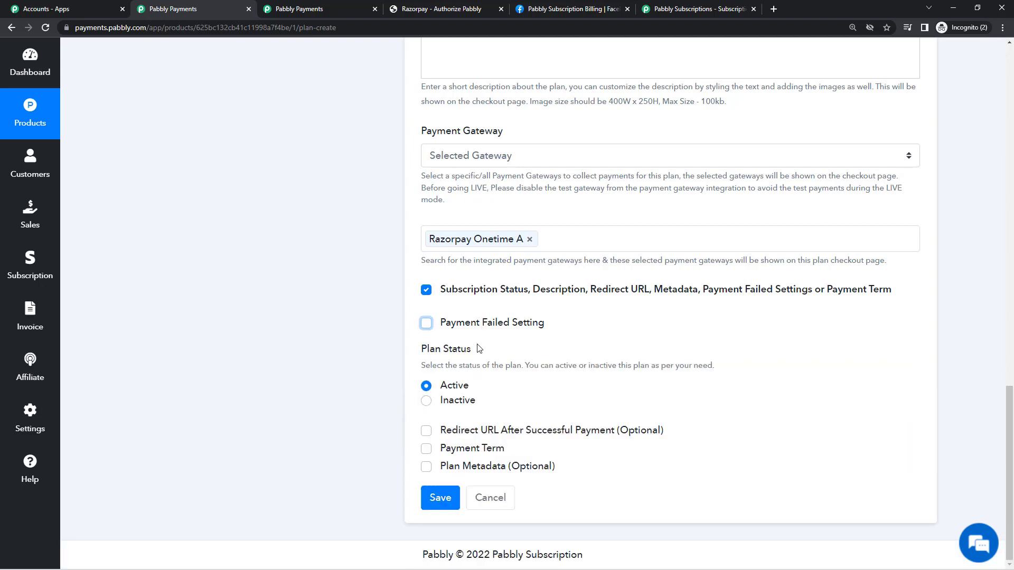
# Step: Set the plan status to Inactive
pyautogui.click(462, 402)
pyautogui.click(454, 392)
pyautogui.click(471, 405)
pyautogui.click(486, 433)
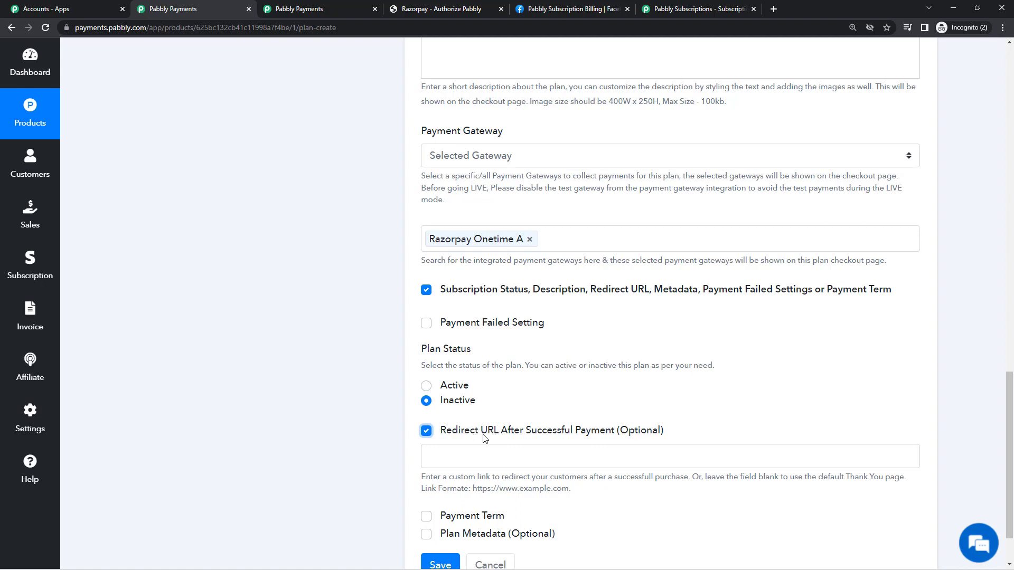
pyautogui.click(594, 455)
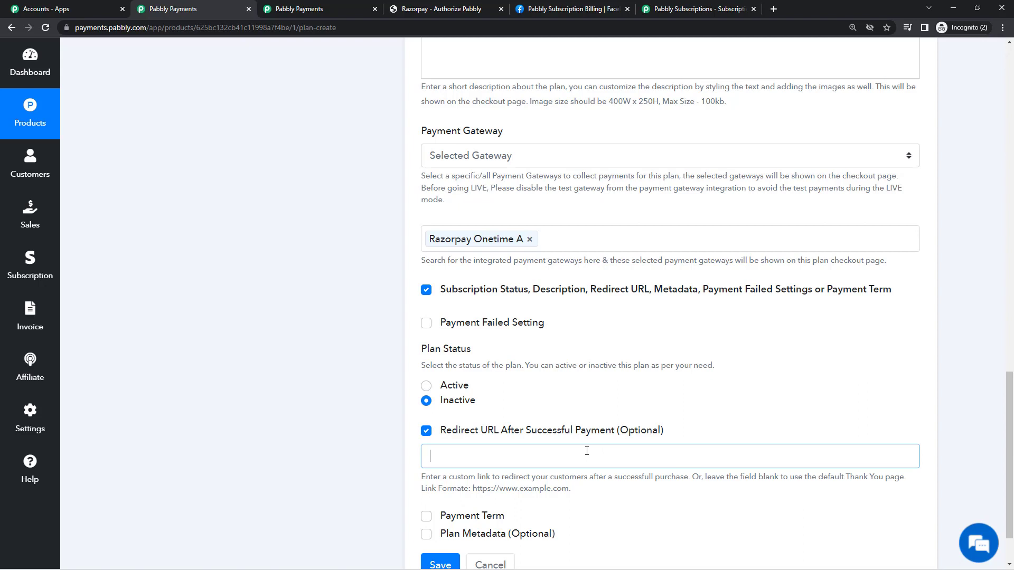
pyautogui.click(577, 10)
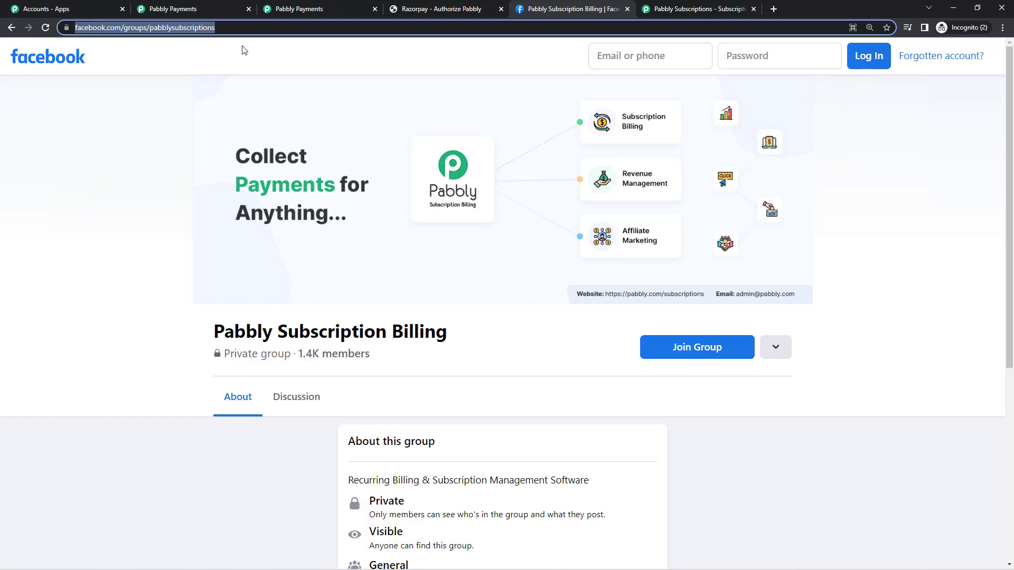
pyautogui.hotkey('ctrl', '2')
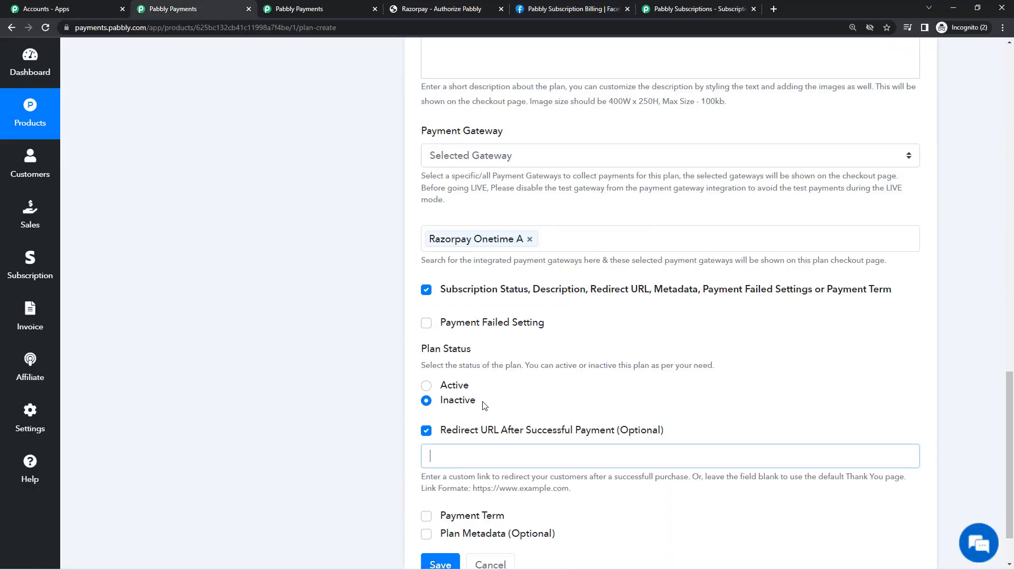
pyautogui.write('https://www.facebook.com/groups/pabblysubscriptions')
# Step: Enable Payment Term to look at its options, disable it again and review the whole plan form
pyautogui.scroll(-1, 496, 470)
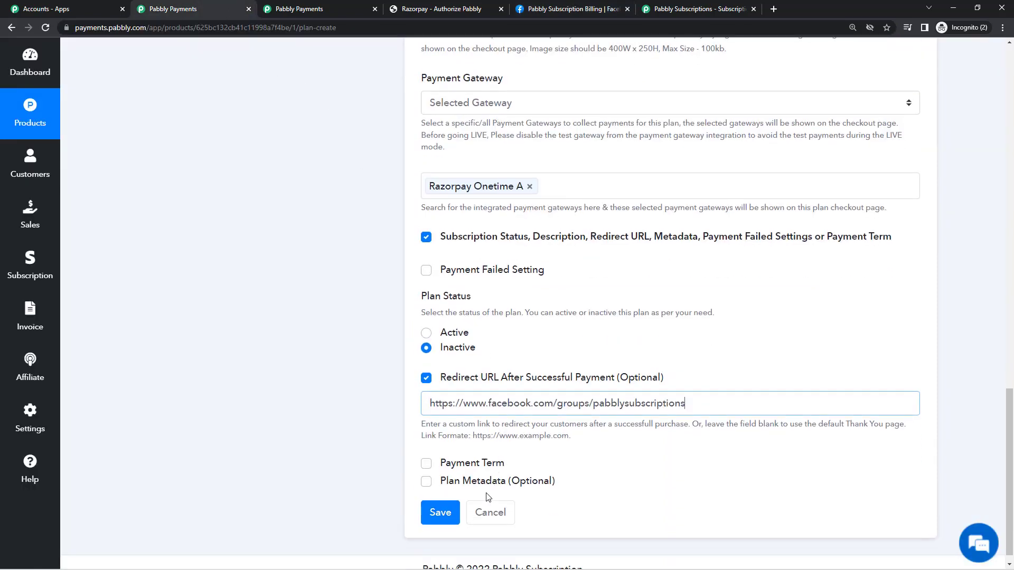
pyautogui.click(467, 465)
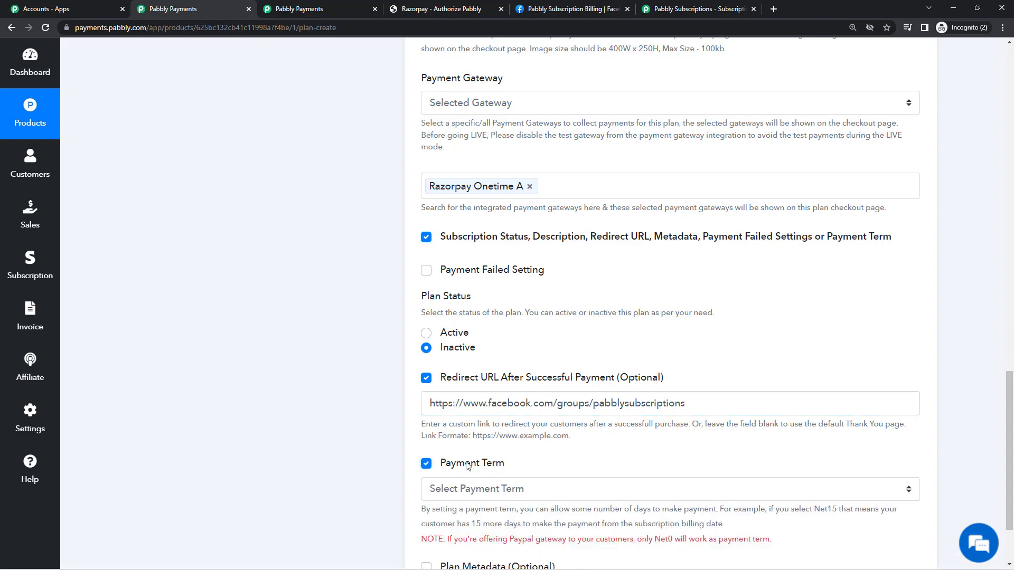
pyautogui.scroll(15, 770, 459)
pyautogui.scroll(5, 769, 459)
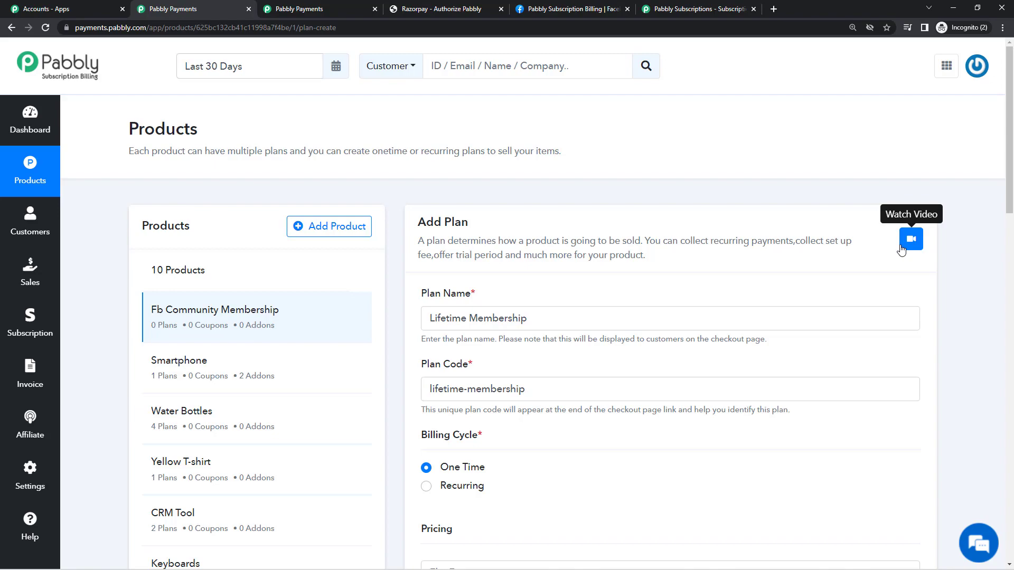
pyautogui.scroll(-20, 496, 306)
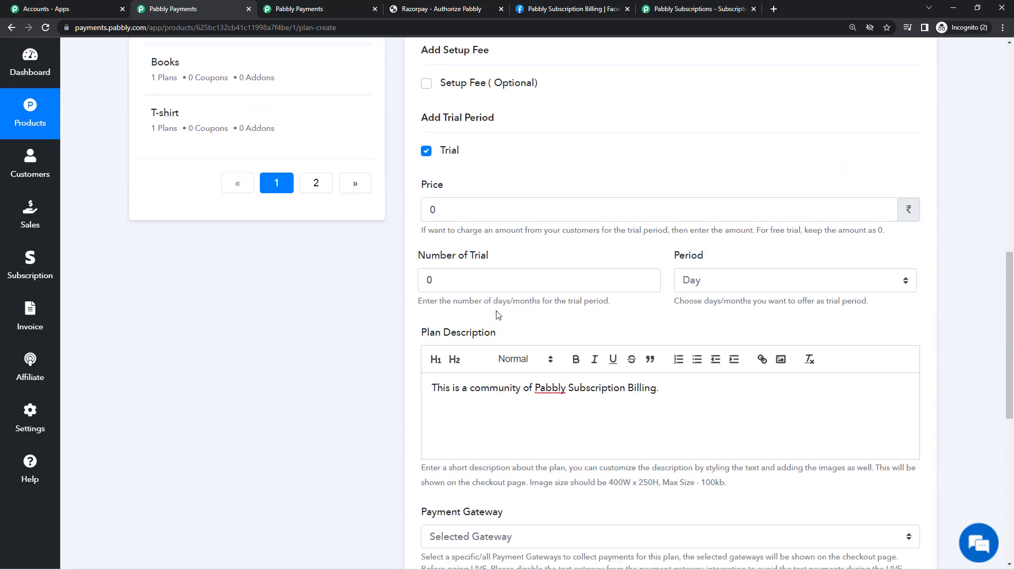
pyautogui.scroll(-2, 510, 348)
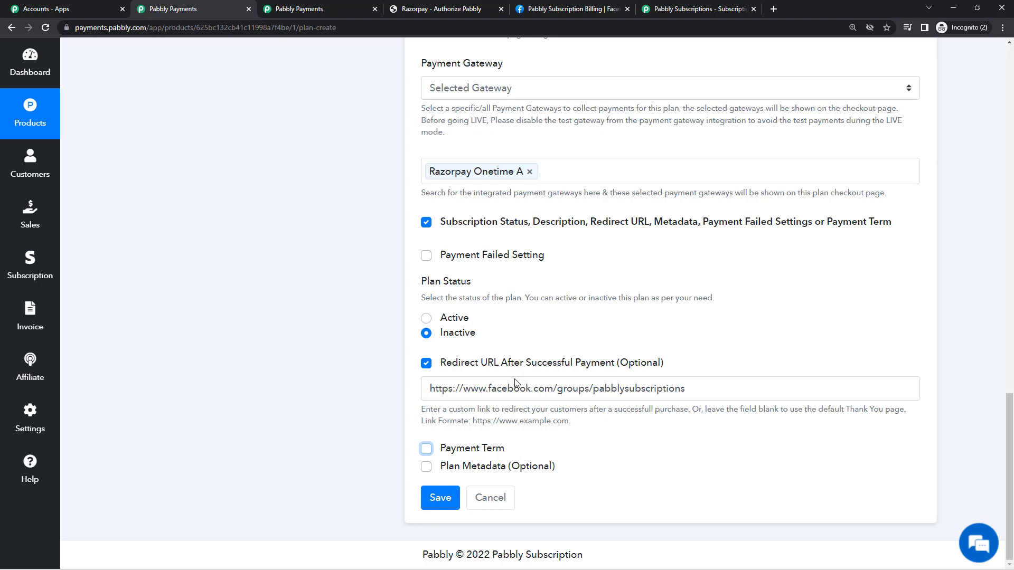
# Step: Disable the plan's trial period and save the Lifetime Membership plan
pyautogui.click(451, 496)
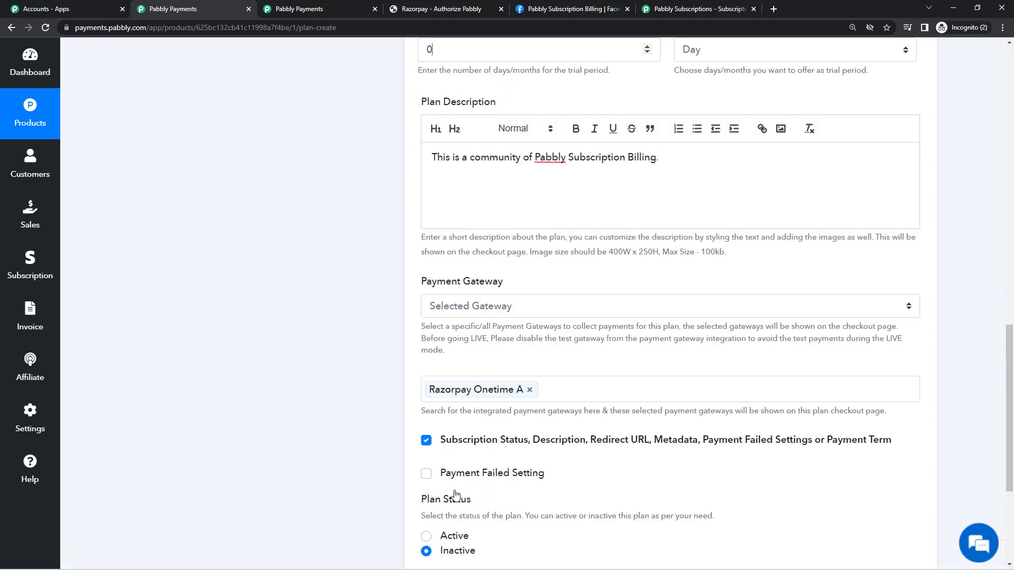
pyautogui.scroll(5, 436, 248)
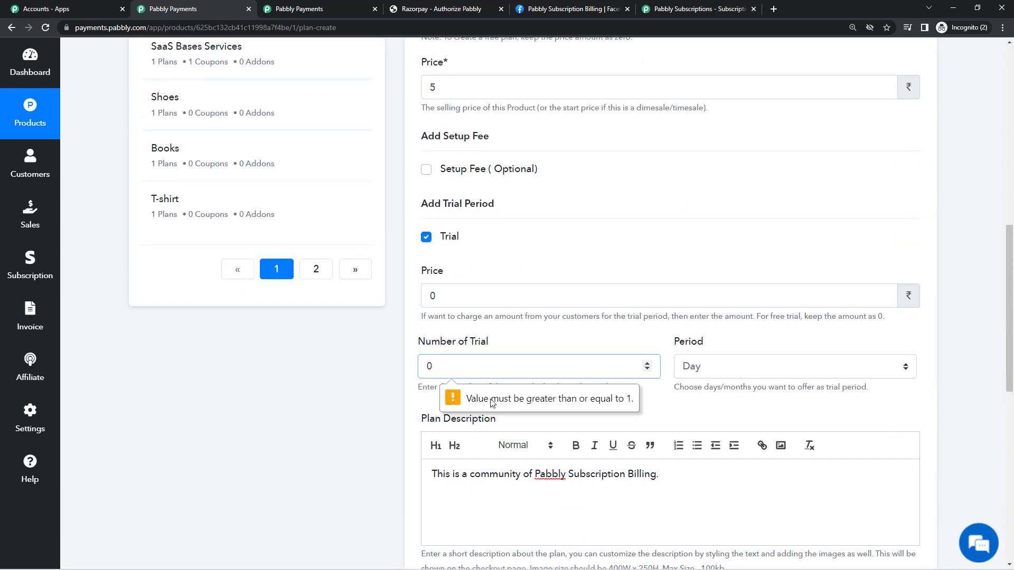
pyautogui.click(426, 236)
pyautogui.scroll(-5, 447, 268)
pyautogui.scroll(-3, 448, 268)
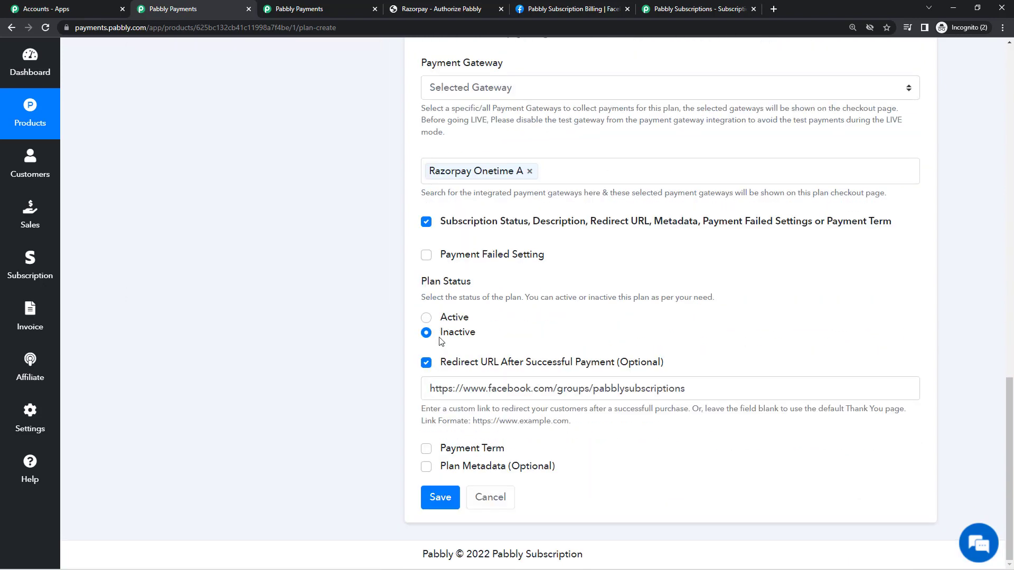
pyautogui.click(442, 510)
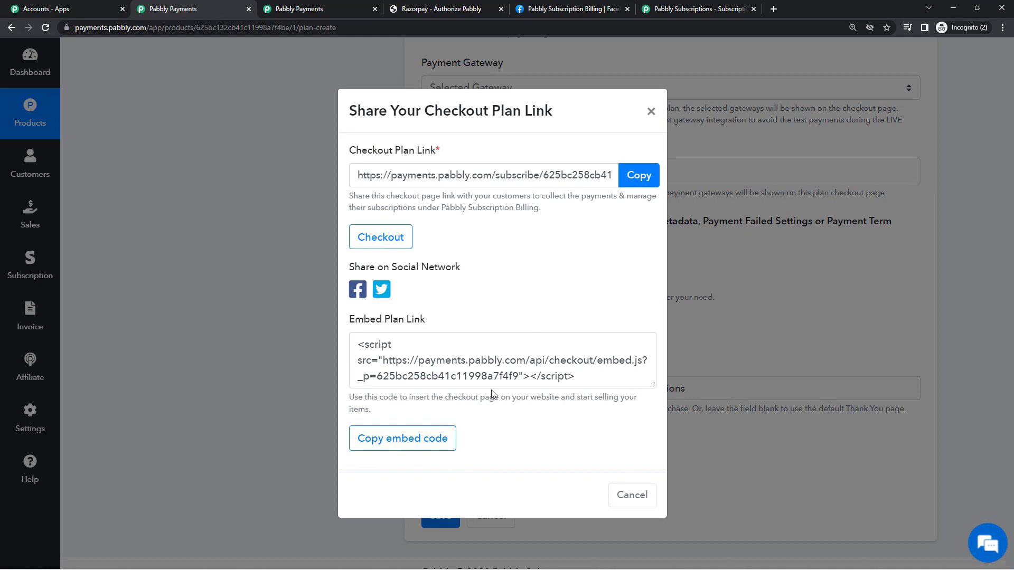
# Step: Look at the embed code and open the saved plan's checkout page to view it and its link address
pyautogui.moveTo(579, 376); pyautogui.dragTo(341, 350)
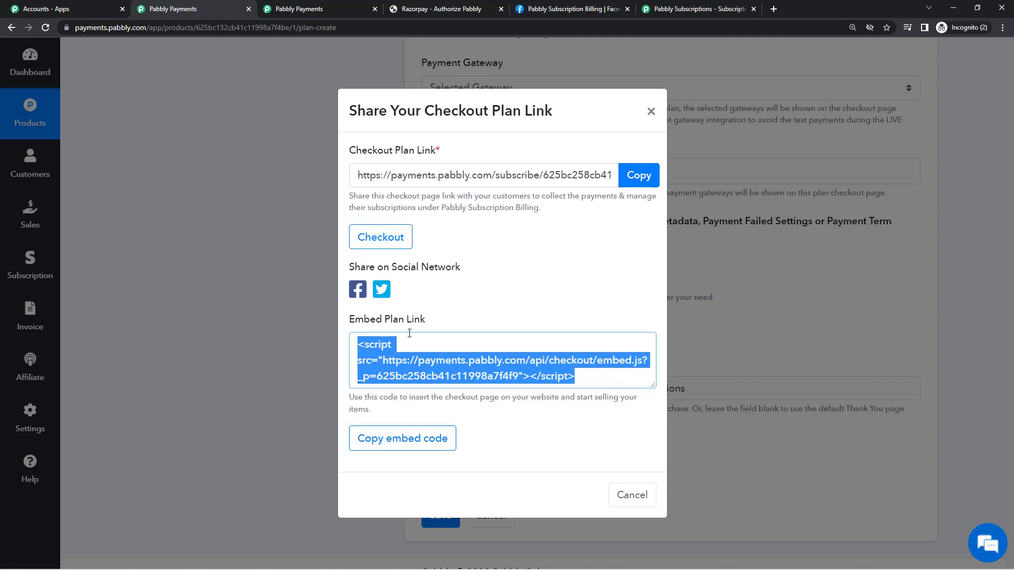
pyautogui.click(379, 237)
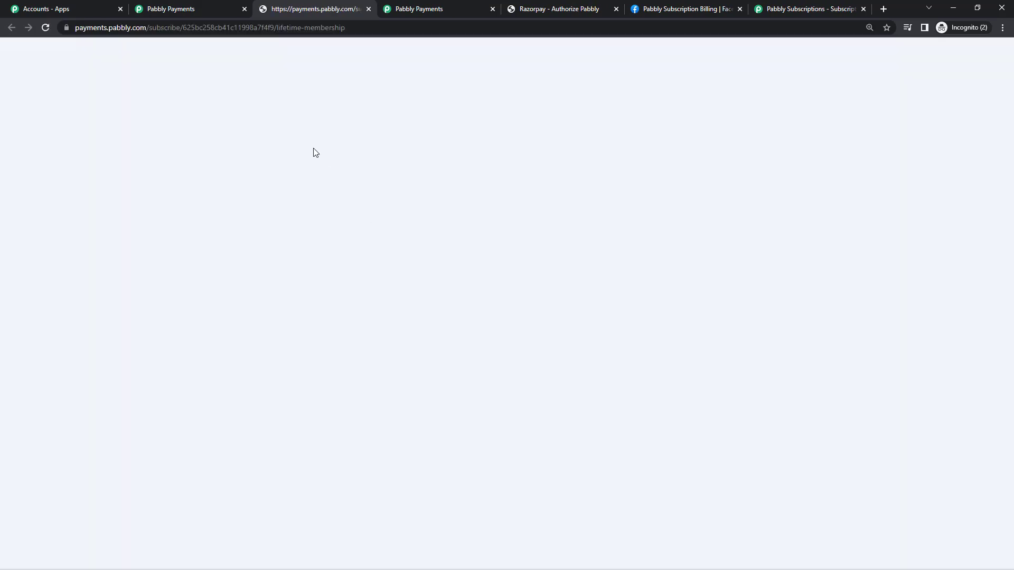
pyautogui.click(185, 9)
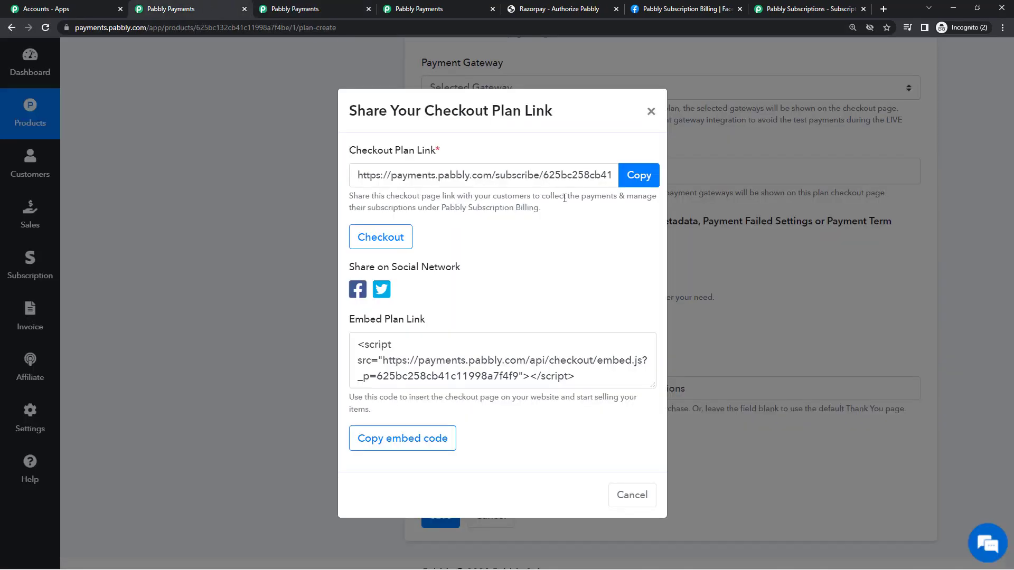
pyautogui.click(337, 11)
pyautogui.click(348, 27)
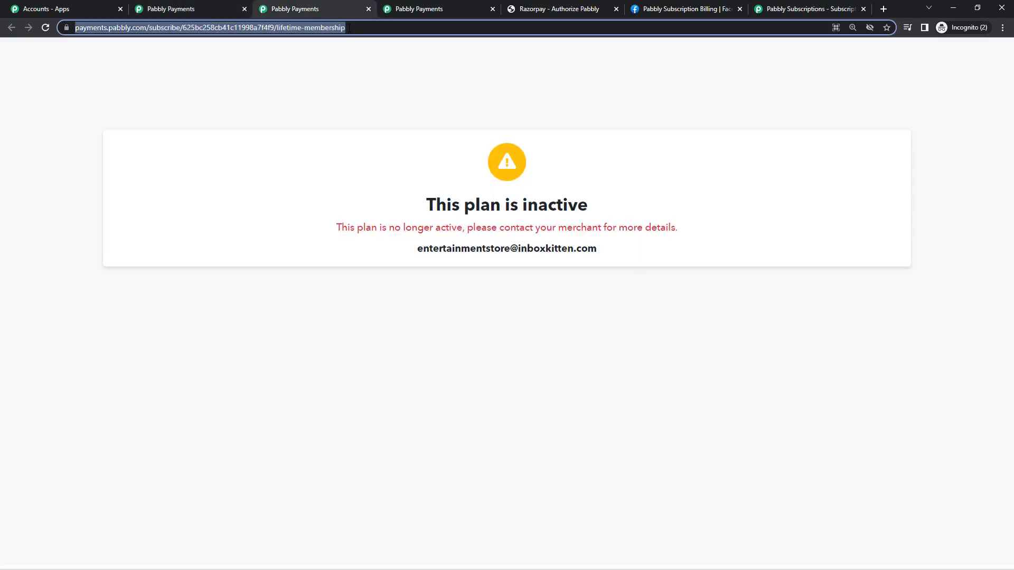
# Step: Copy the checkout plan link from the share dialog and check the plan status notice on the open checkout page
pyautogui.click(177, 9)
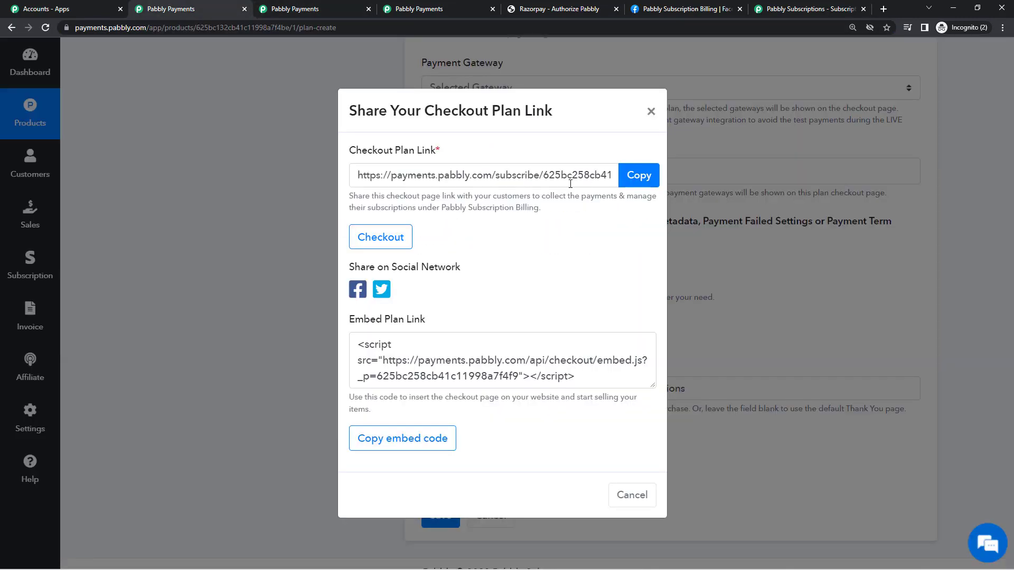
pyautogui.click(632, 180)
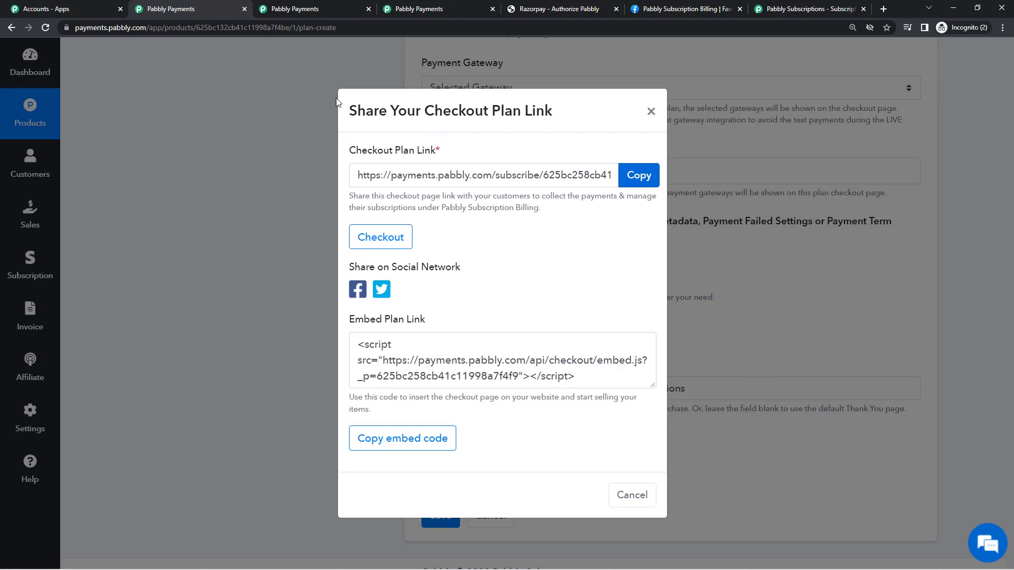
pyautogui.click(304, 10)
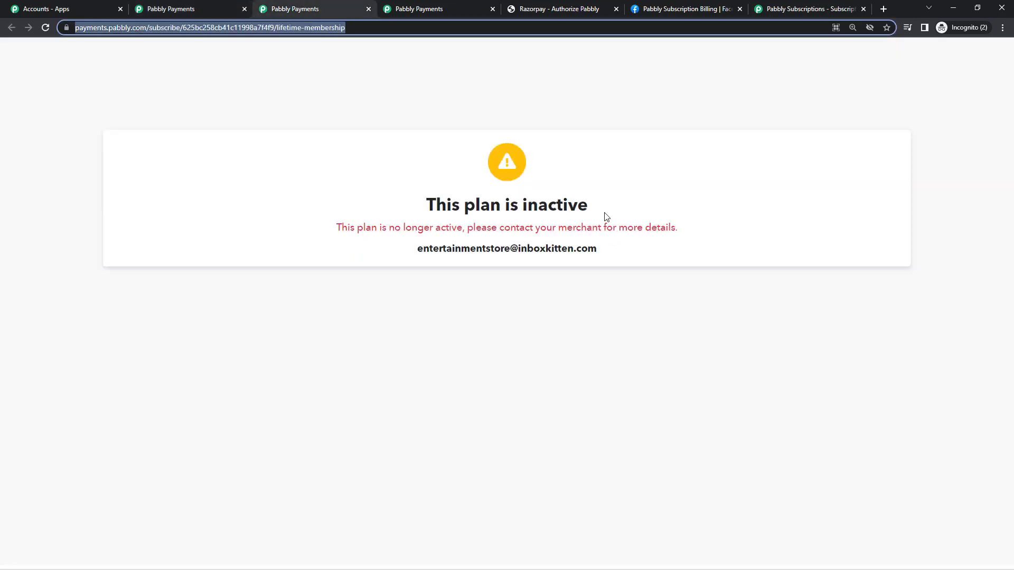
pyautogui.moveTo(607, 216); pyautogui.dragTo(423, 204)
pyautogui.click(200, 9)
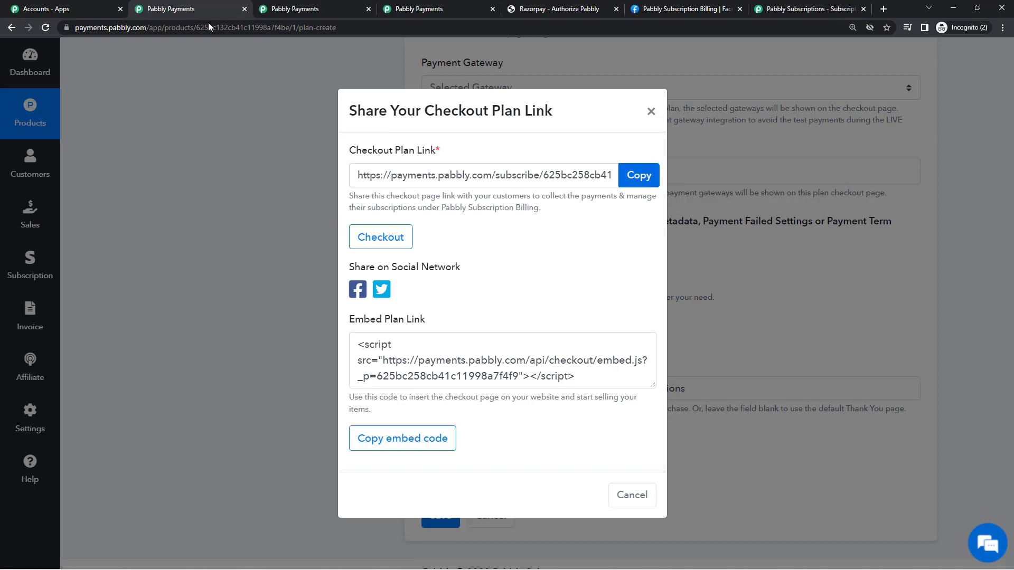
# Step: Close the share dialog, edit the Lifetime Membership plan to set its Plan Status to Active, and save it
pyautogui.click(648, 110)
pyautogui.scroll(3, 493, 415)
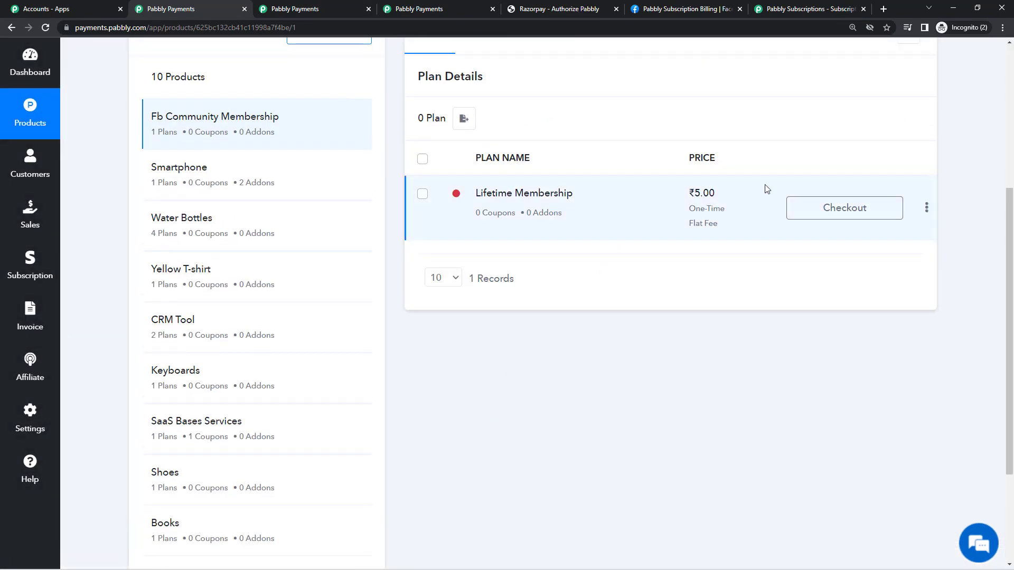
pyautogui.click(926, 210)
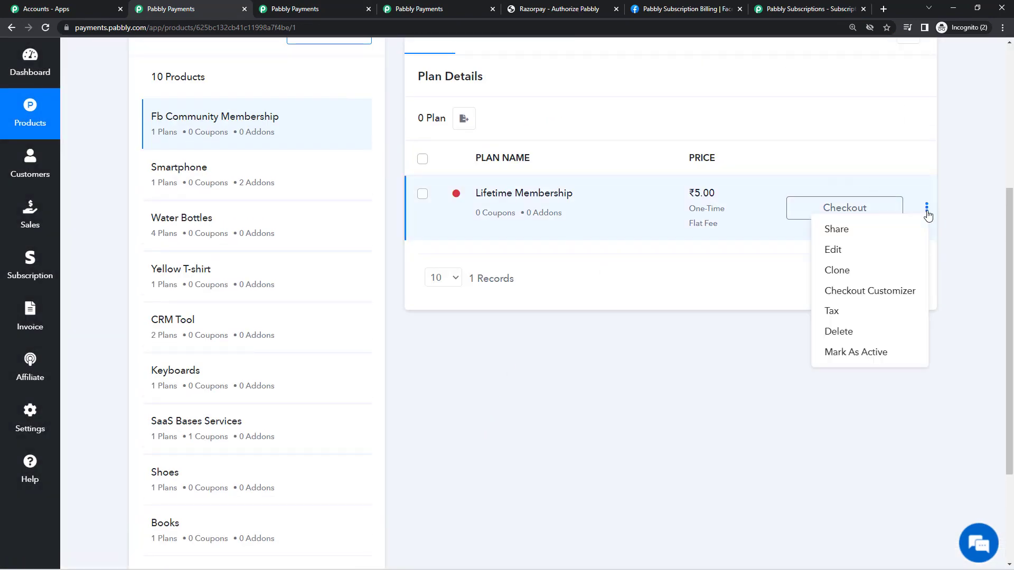
pyautogui.click(880, 253)
pyautogui.scroll(-7, 437, 325)
pyautogui.scroll(-7, 439, 330)
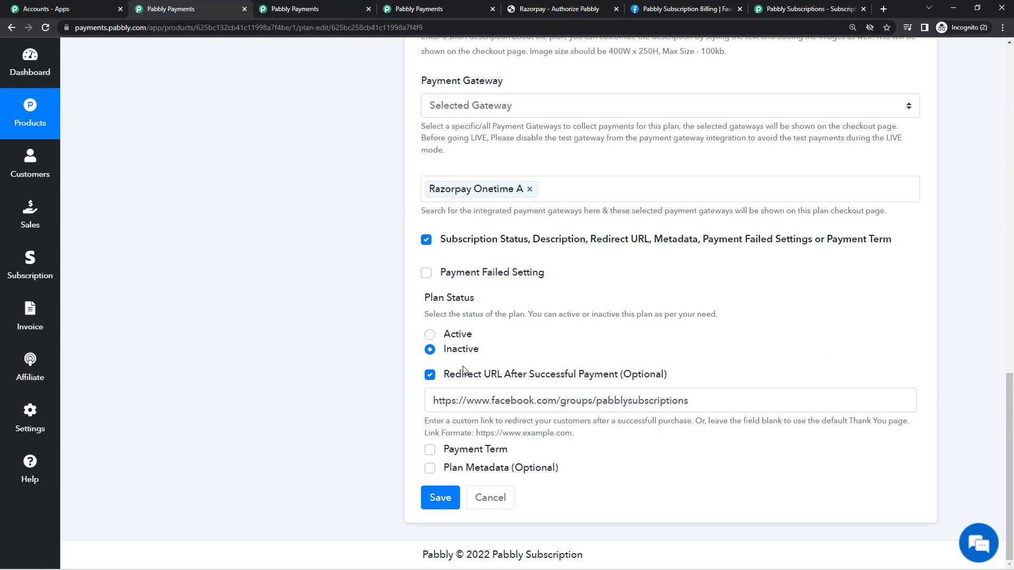
pyautogui.click(454, 335)
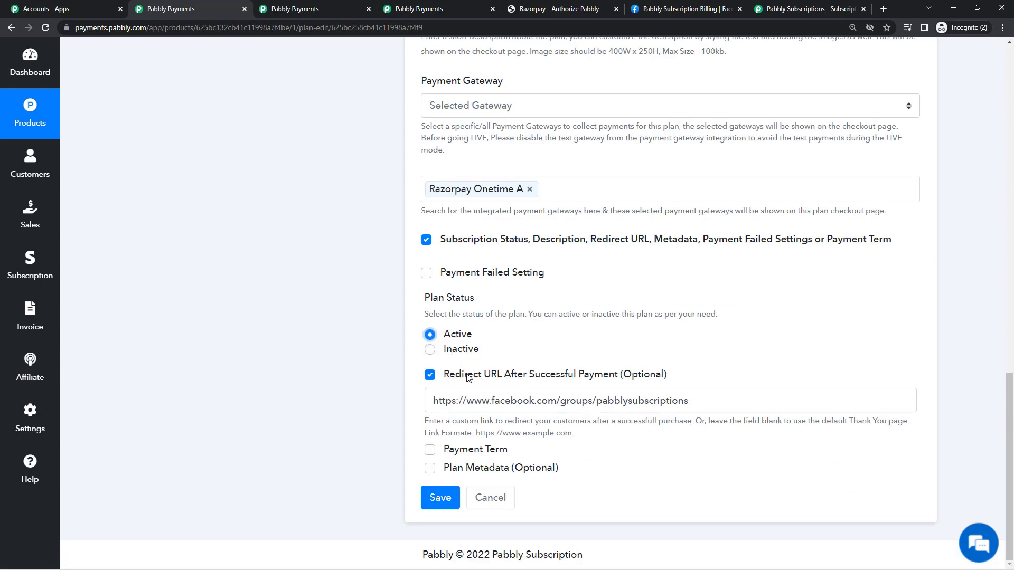
pyautogui.click(456, 499)
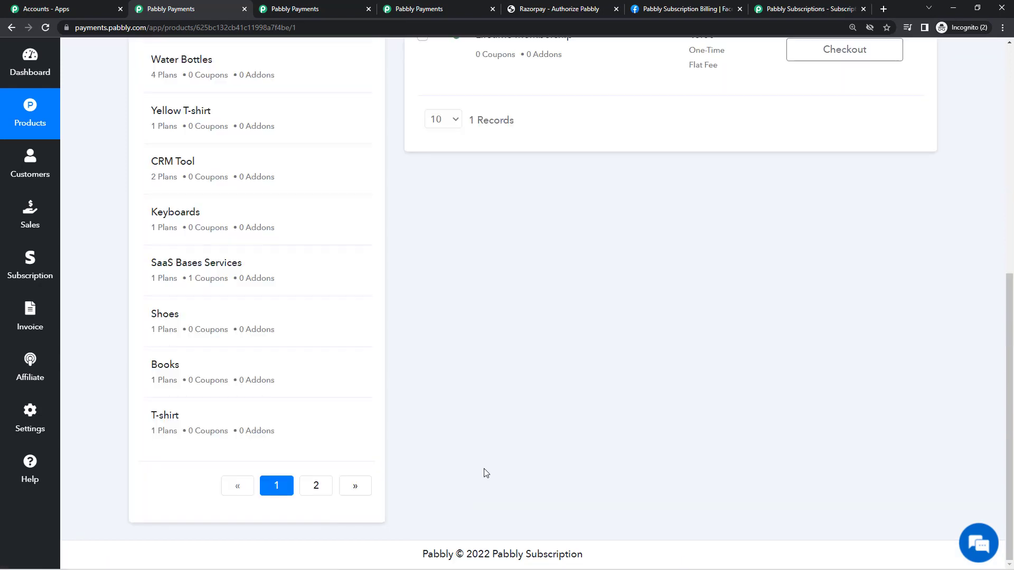
# Step: Reload the Lifetime Membership checkout page and review its purchase details, customer fields and payment options
pyautogui.scroll(4, 491, 438)
pyautogui.click(311, 9)
pyautogui.rightClick(163, 136)
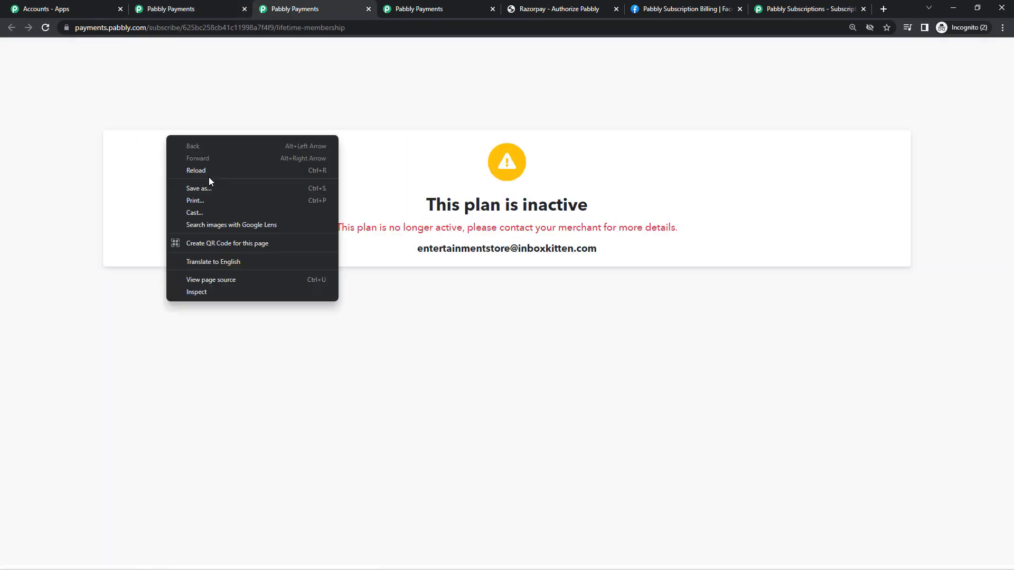
pyautogui.click(208, 172)
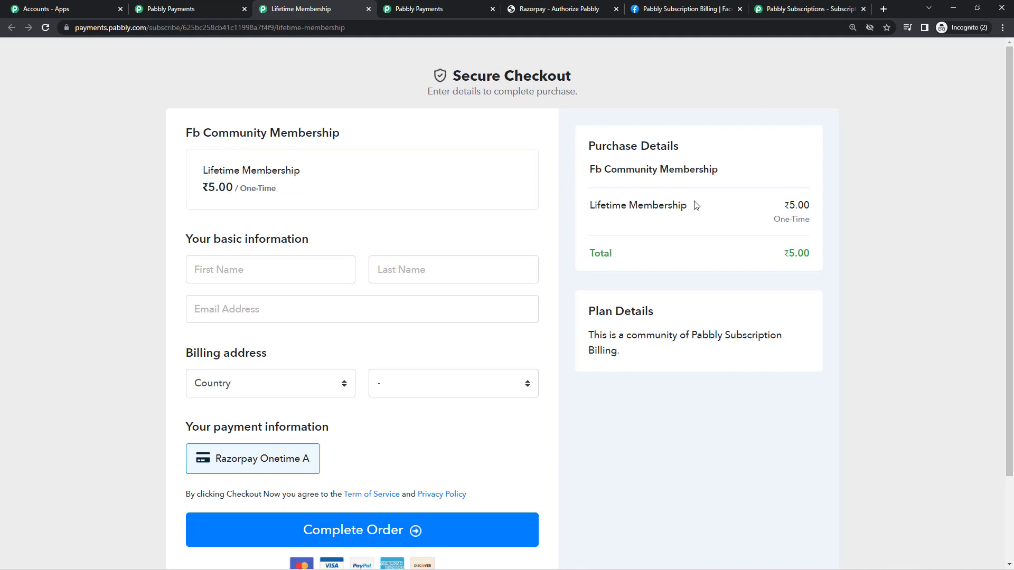
pyautogui.scroll(-2, 586, 523)
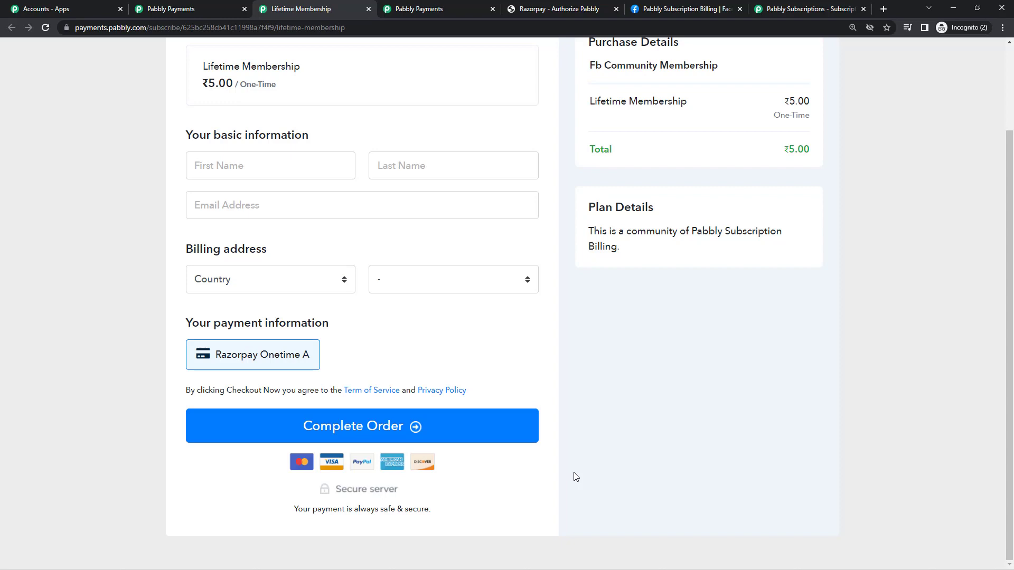
pyautogui.scroll(2, 575, 476)
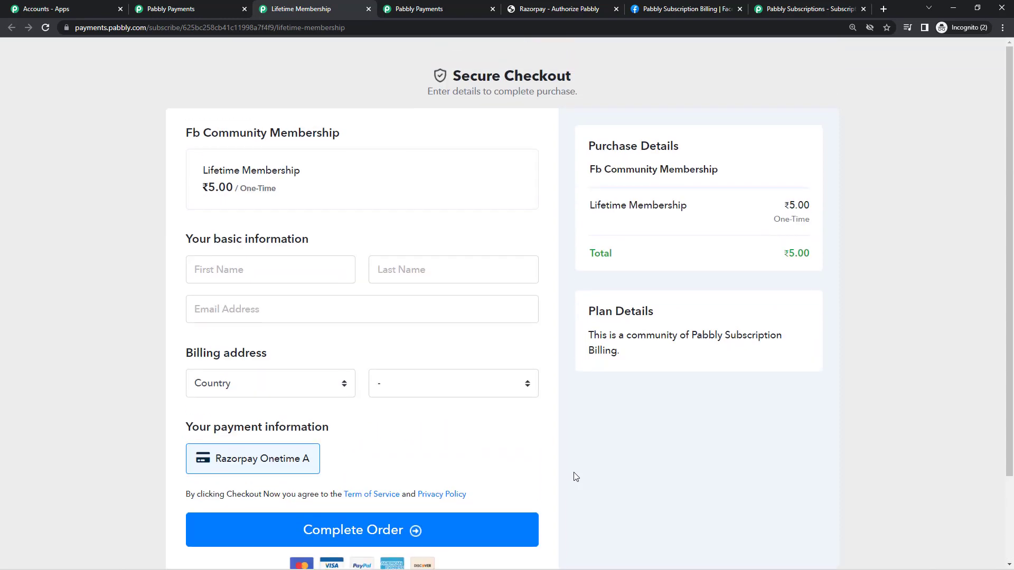
# Step: Fill in the customer's first name, last name and email address on the checkout page and complete the order
pyautogui.click(283, 271)
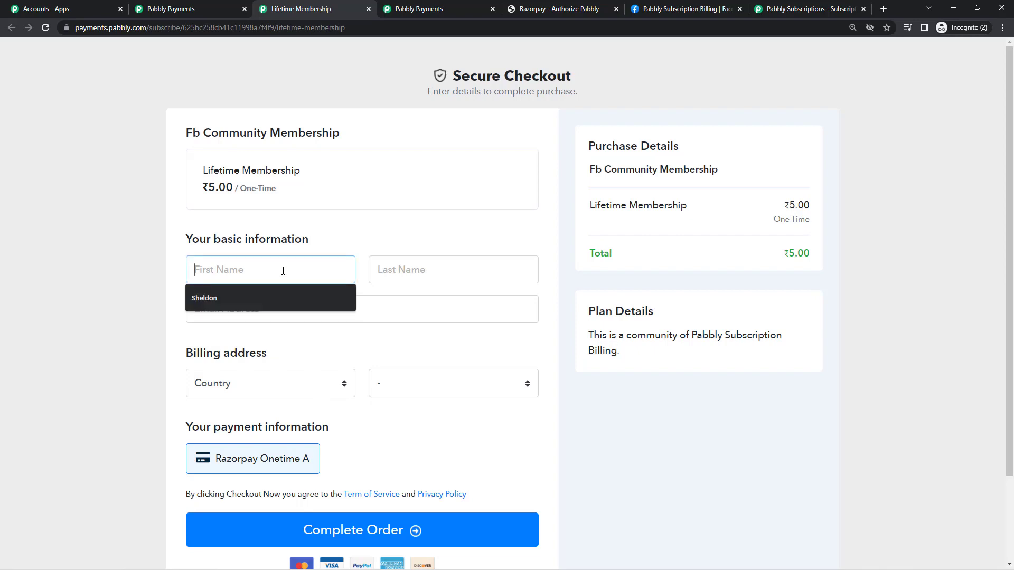
pyautogui.click(298, 296)
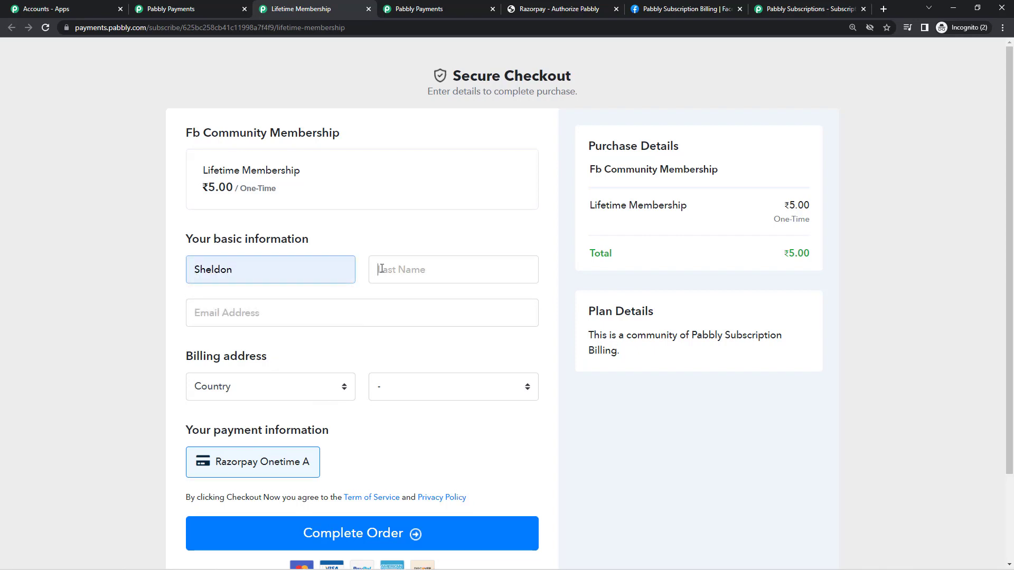
pyautogui.click(376, 269)
pyautogui.click(388, 302)
pyautogui.click(348, 311)
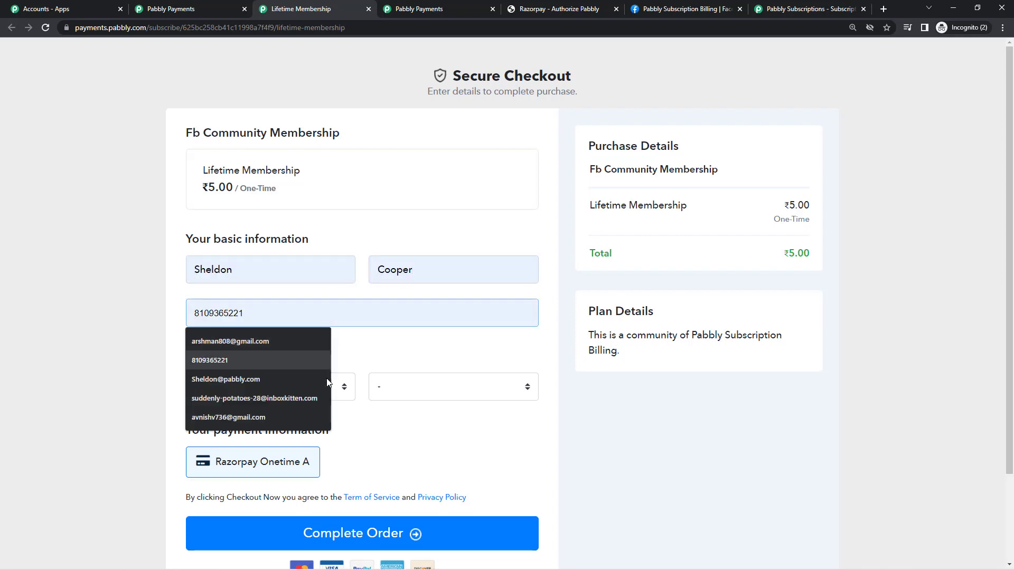
pyautogui.click(303, 416)
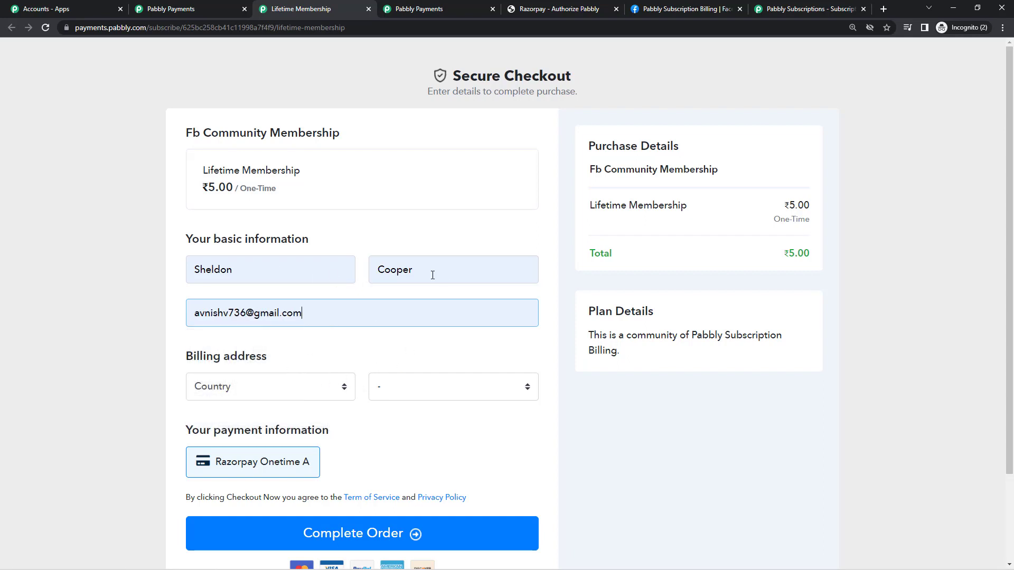
pyautogui.scroll(-2, 317, 465)
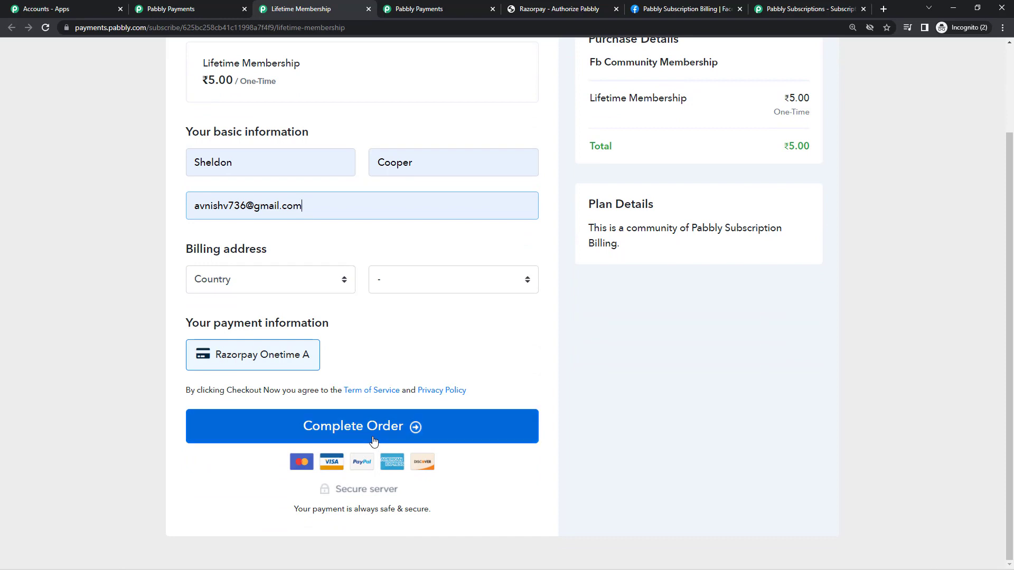
pyautogui.scroll(1, 346, 391)
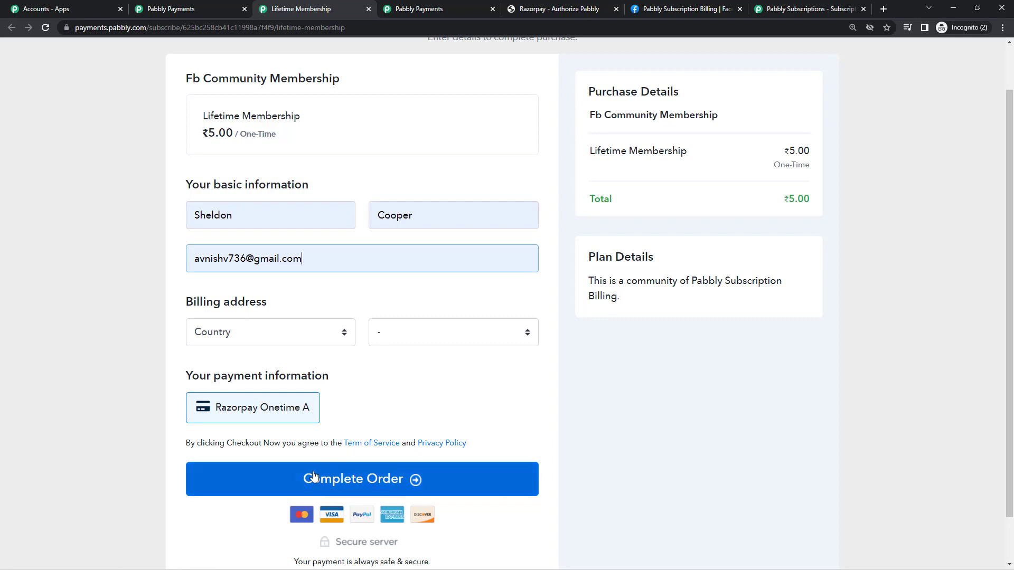
pyautogui.click(331, 481)
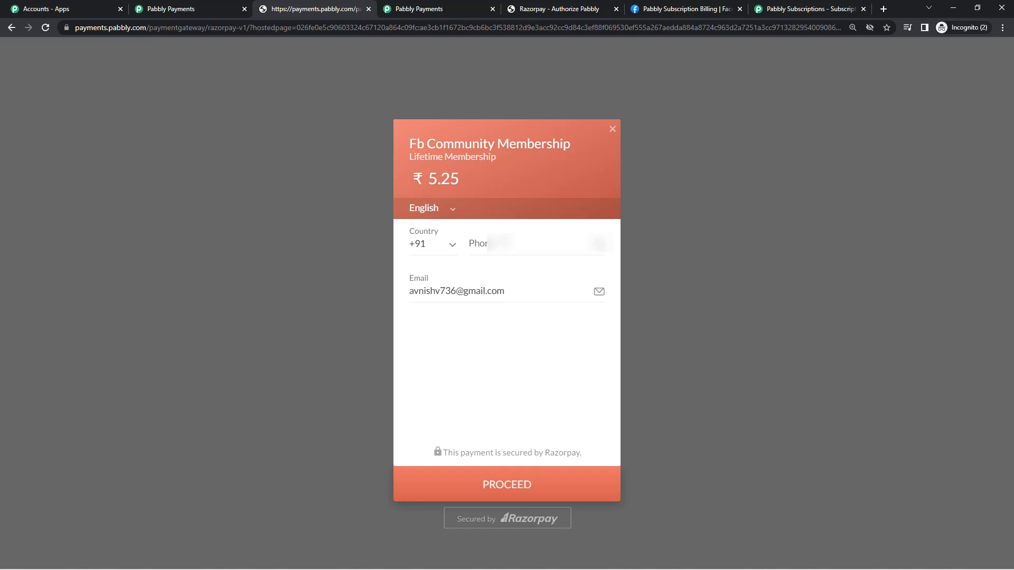
# Step: Enter the customer's phone number in the Razorpay payment window and proceed to the payment methods
pyautogui.click(496, 244)
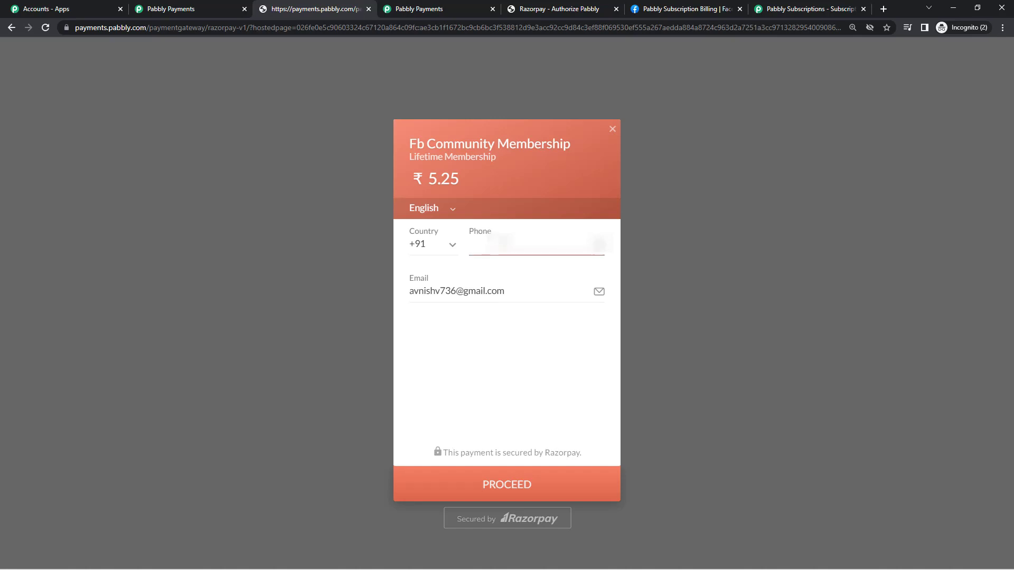
pyautogui.write('810')
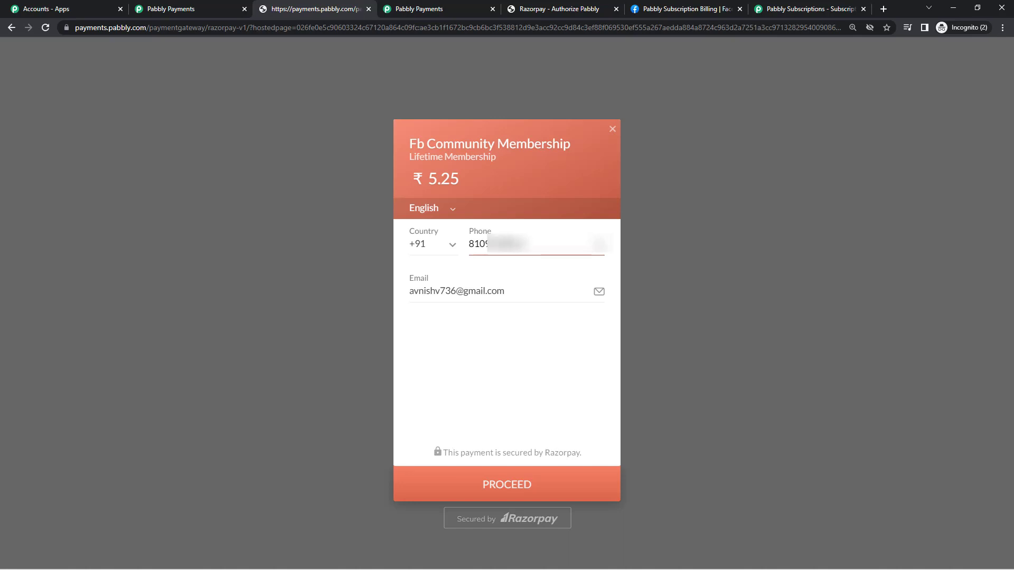
pyautogui.click(522, 491)
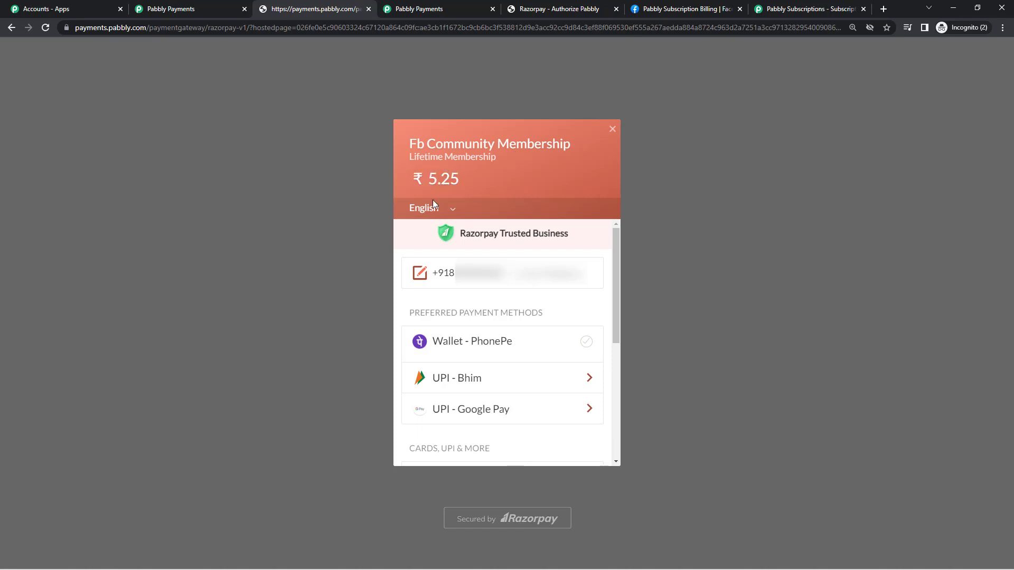
# Step: Check the payable amount, choose UPI - Google Pay as the payment method and request the QR code
pyautogui.moveTo(429, 178); pyautogui.dragTo(456, 178)
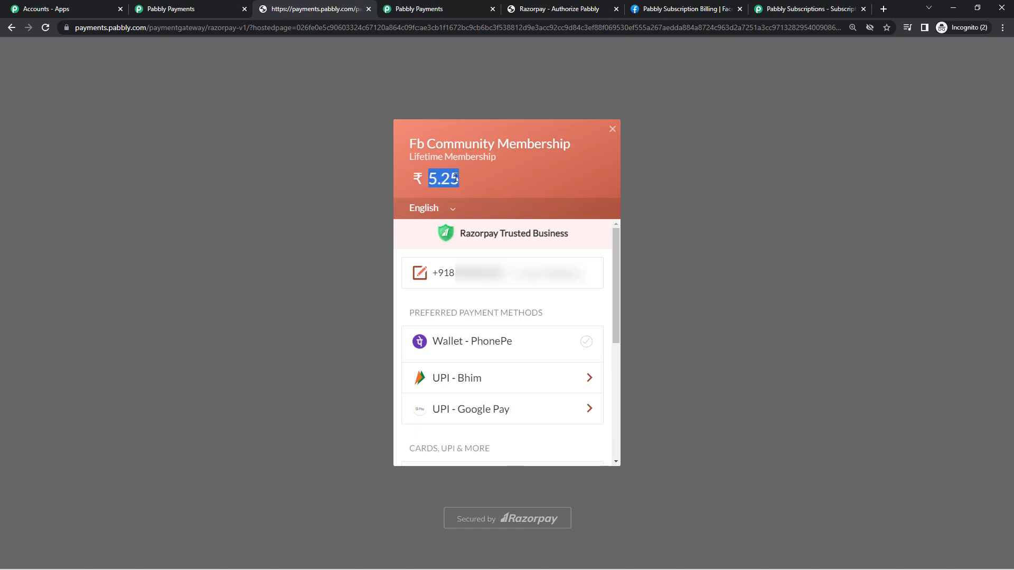
pyautogui.scroll(-2, 508, 380)
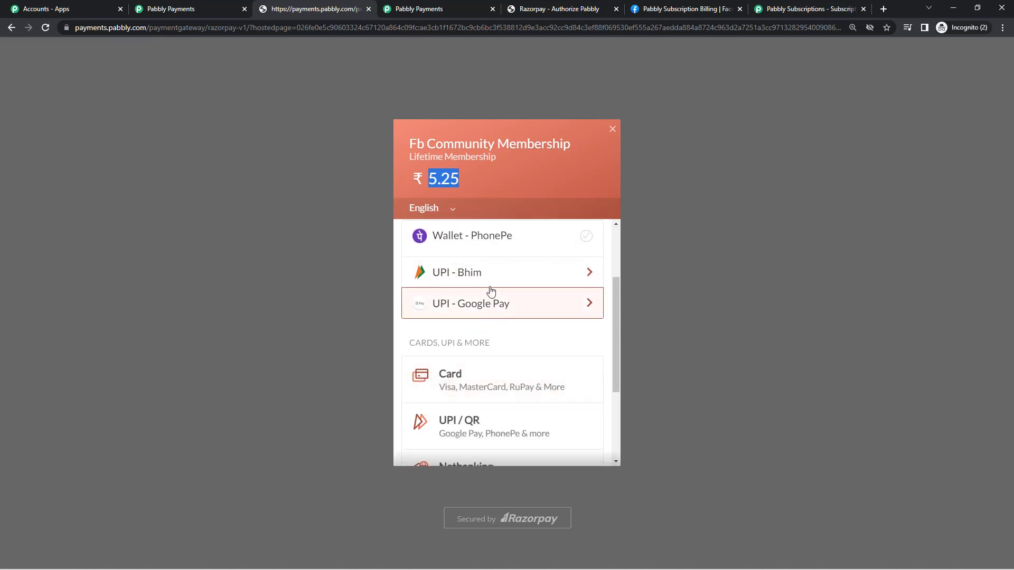
pyautogui.click(495, 308)
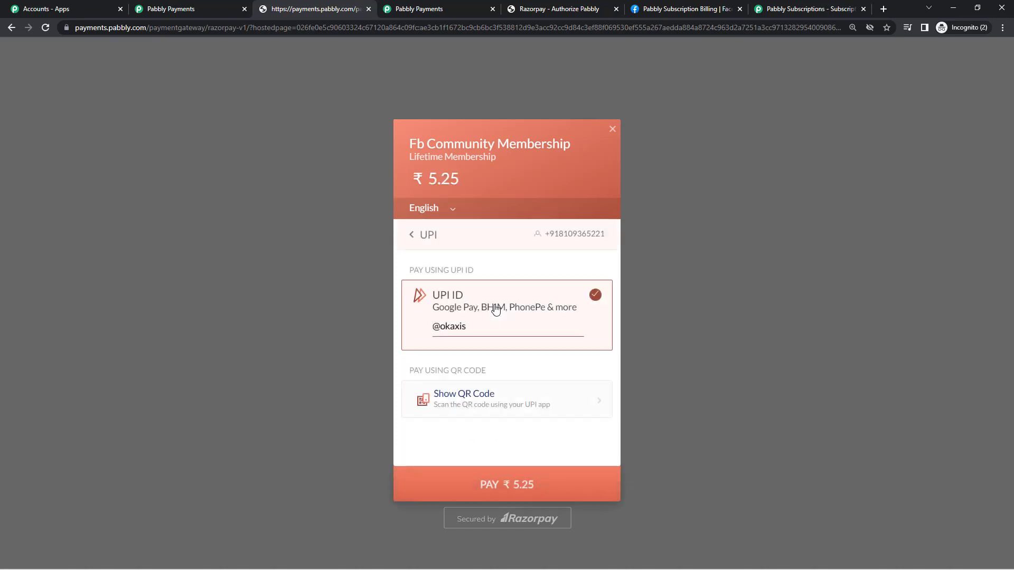
pyautogui.click(494, 400)
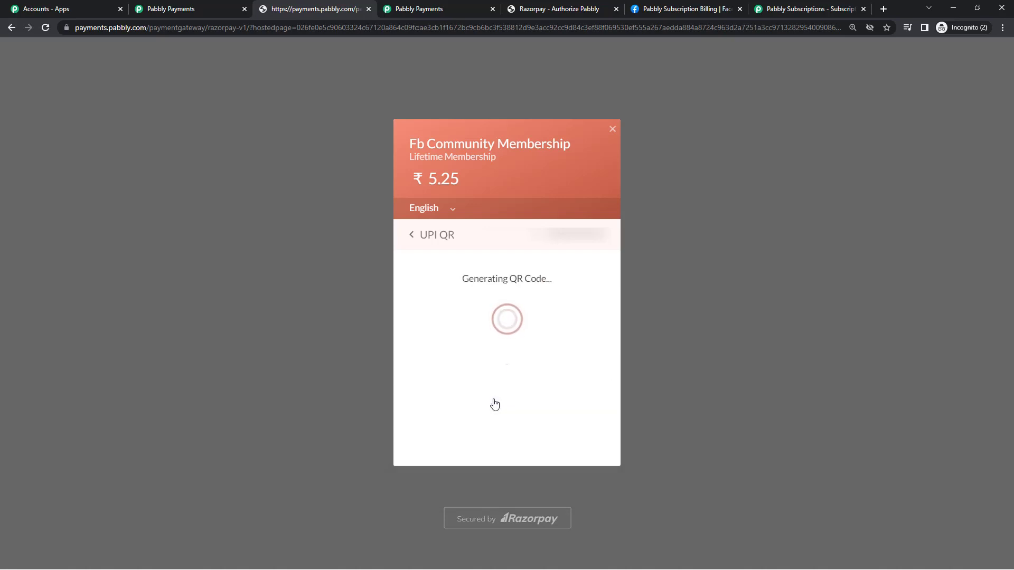